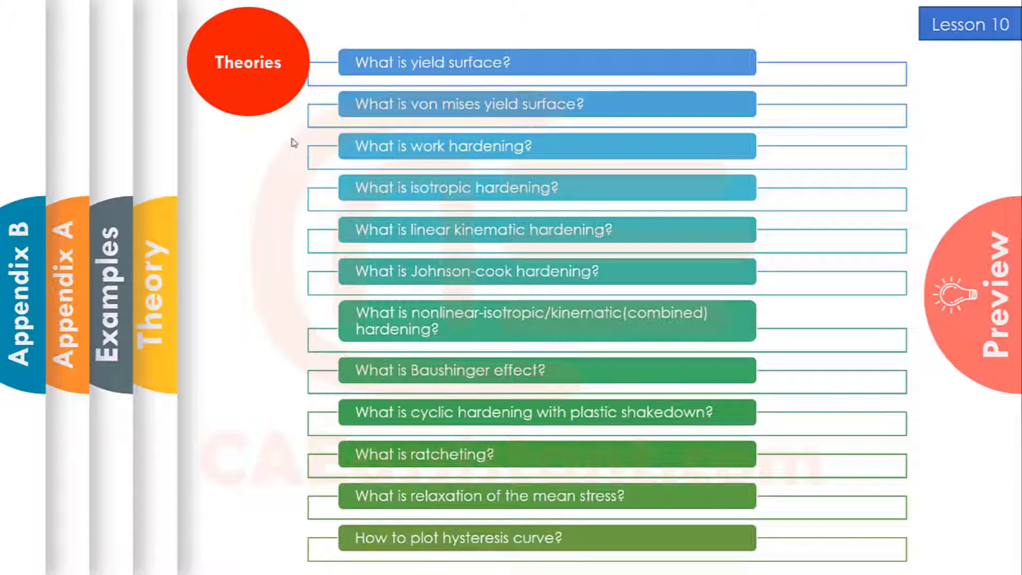
{"action": "left_click", "coordinate": [293, 143]}
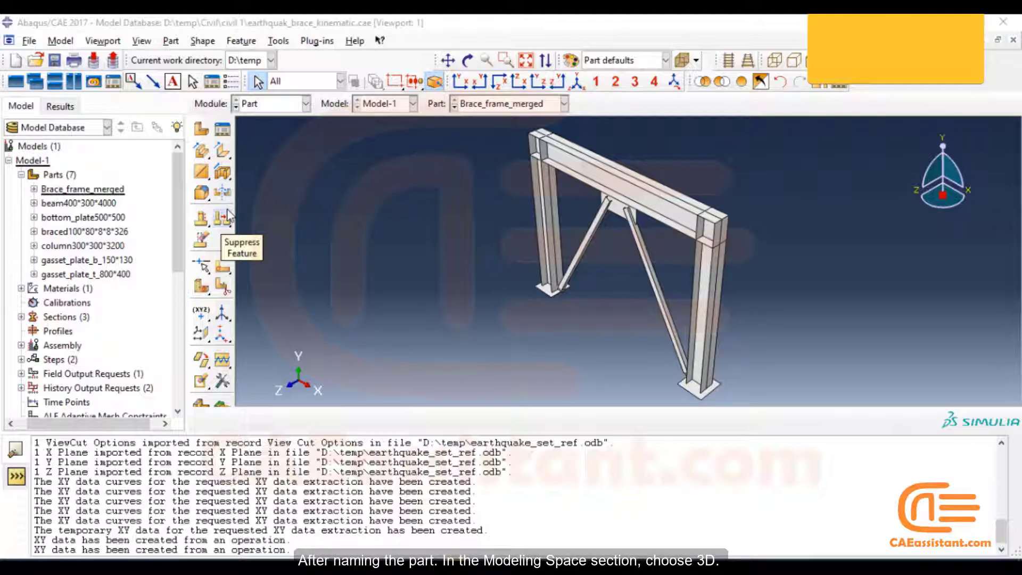
- Try defining a 3D deformable part named beam with a shell extrusion base feature and an approximate size of 5
{"action": "left_click", "coordinate": [201, 129]}
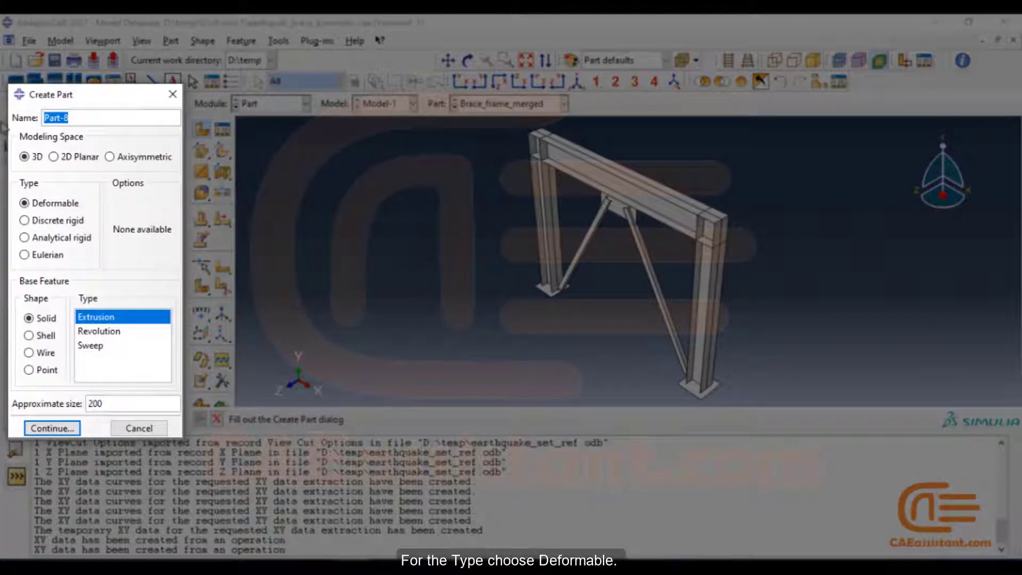
{"action": "type", "text": "dsaf"}
{"action": "key", "text": "BackSpace"}
{"action": "key", "text": "BackSpace"}
{"action": "key", "text": "BackSpace"}
{"action": "type", "text": "beam"}
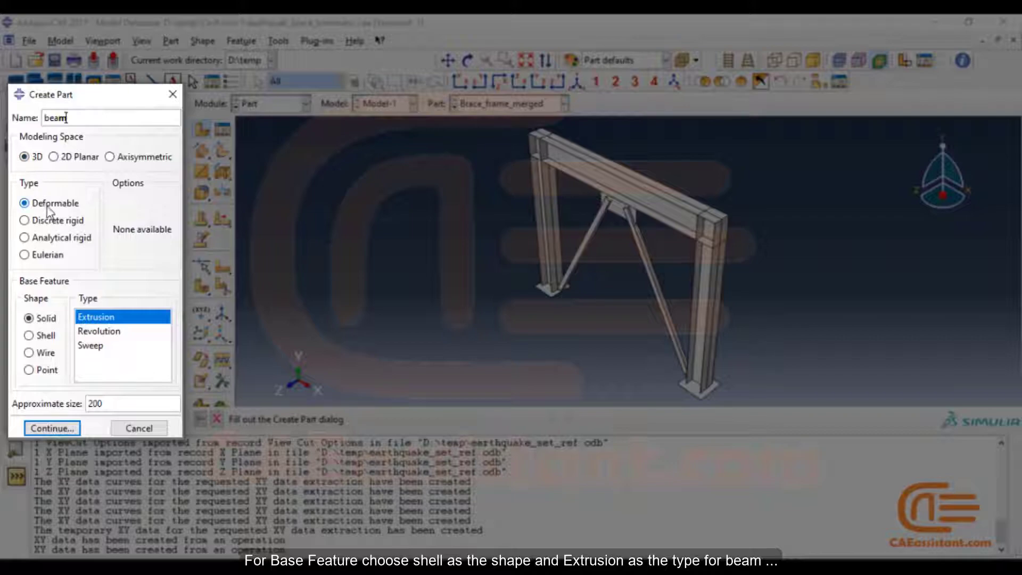
{"action": "left_click", "coordinate": [45, 335]}
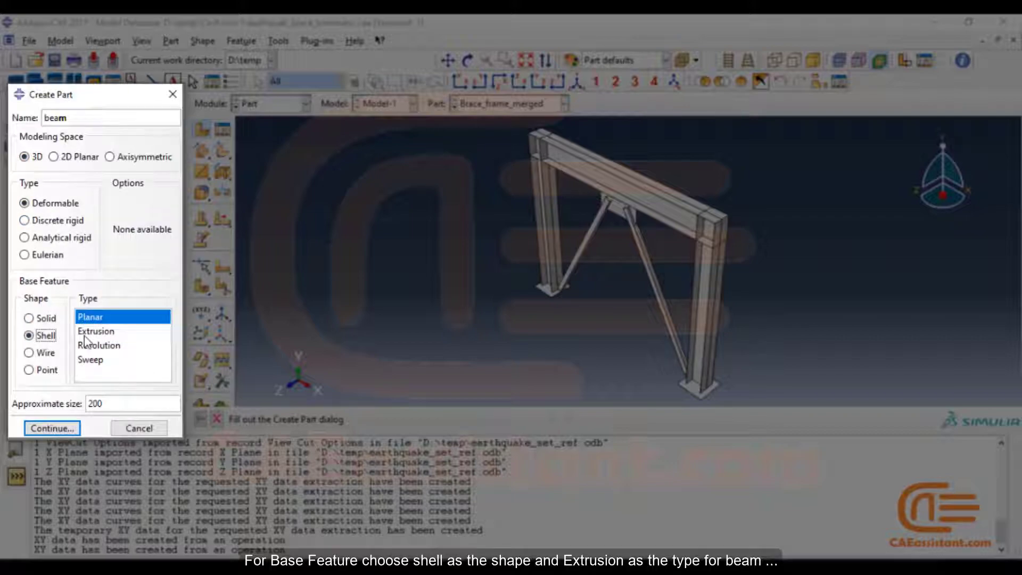
{"action": "left_click", "coordinate": [118, 333]}
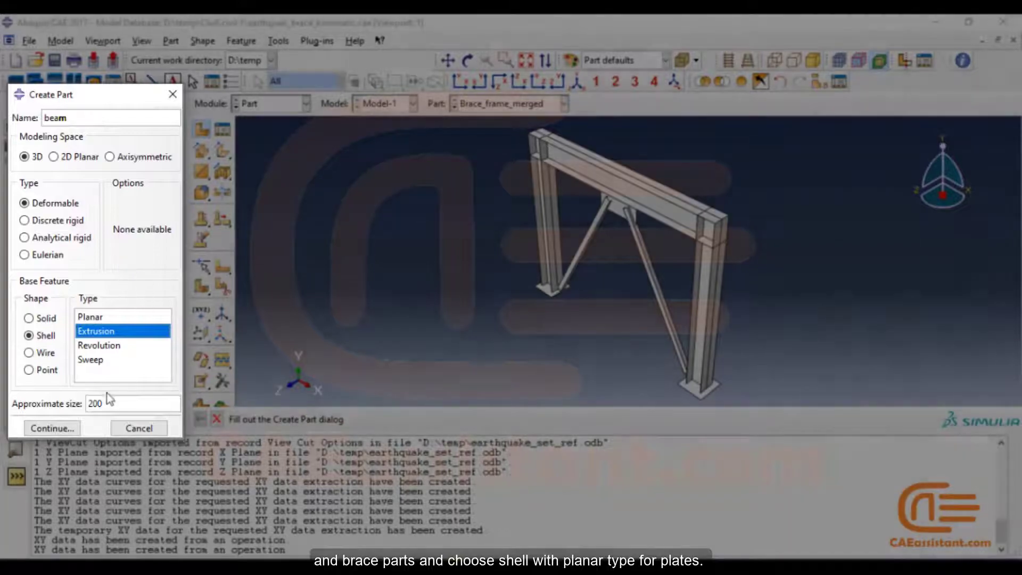
{"action": "left_click_drag", "start_coordinate": [104, 404], "coordinate": [91, 404]}
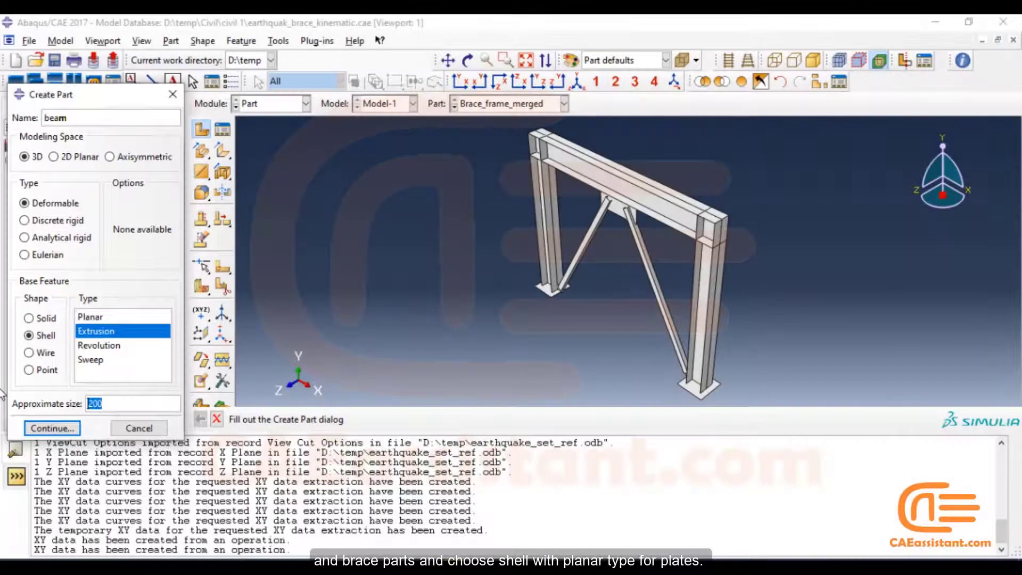
{"action": "type", "text": "5"}
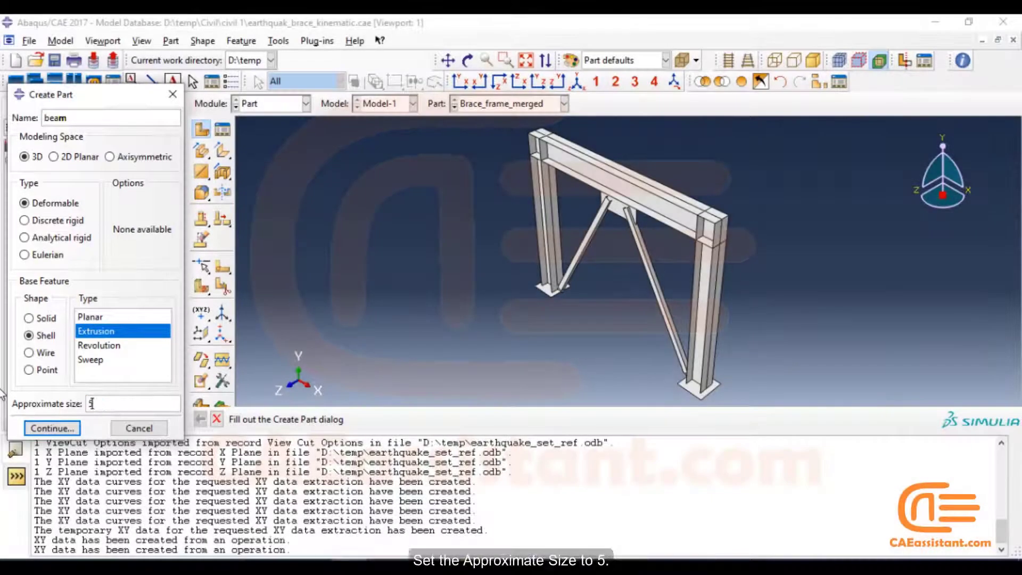
{"action": "left_click", "coordinate": [147, 427]}
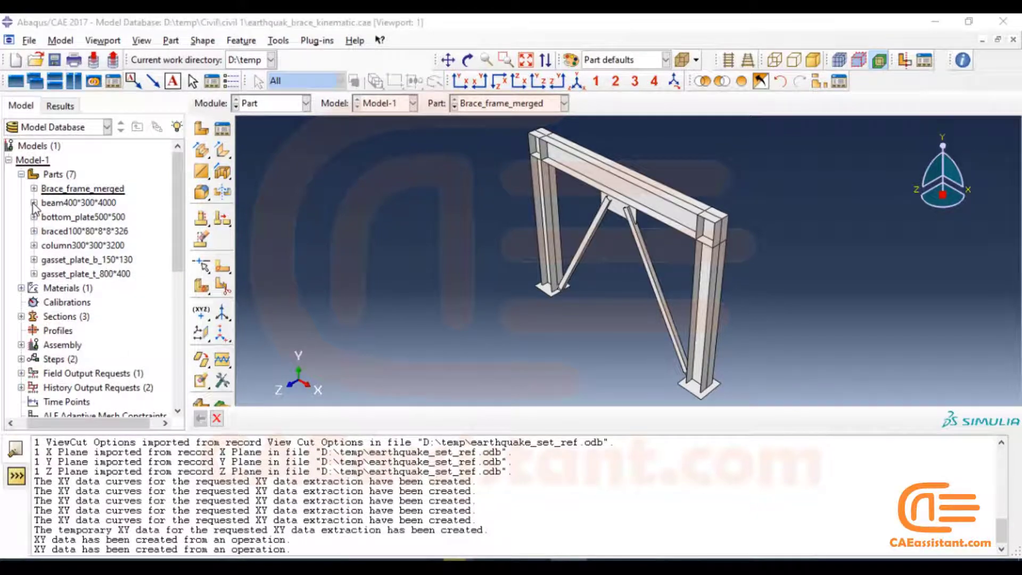
- Examine the section sketch of the beam400*300*4000 part and exit it without saving changes
{"action": "left_click", "coordinate": [34, 203]}
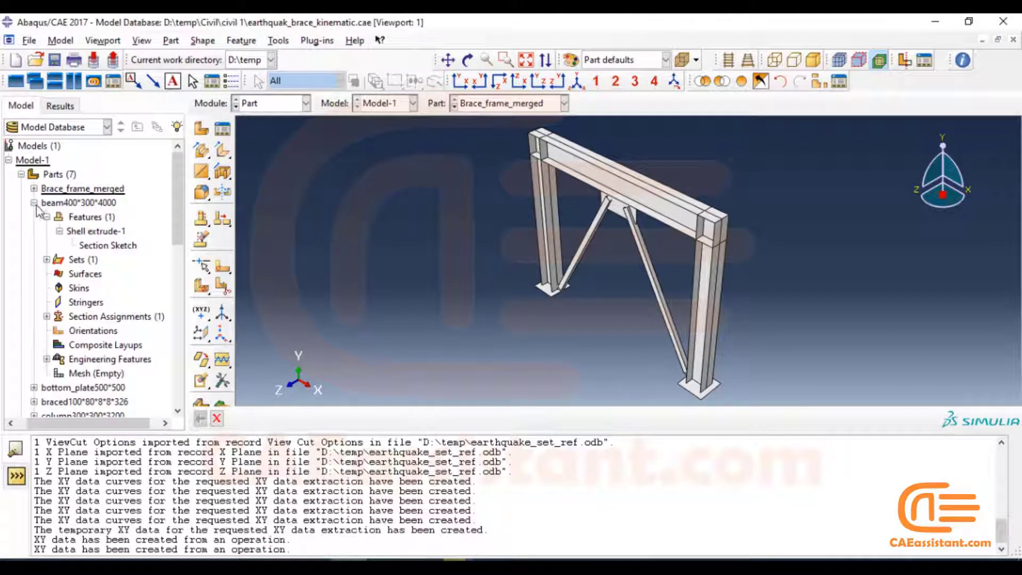
{"action": "double_click", "coordinate": [104, 246]}
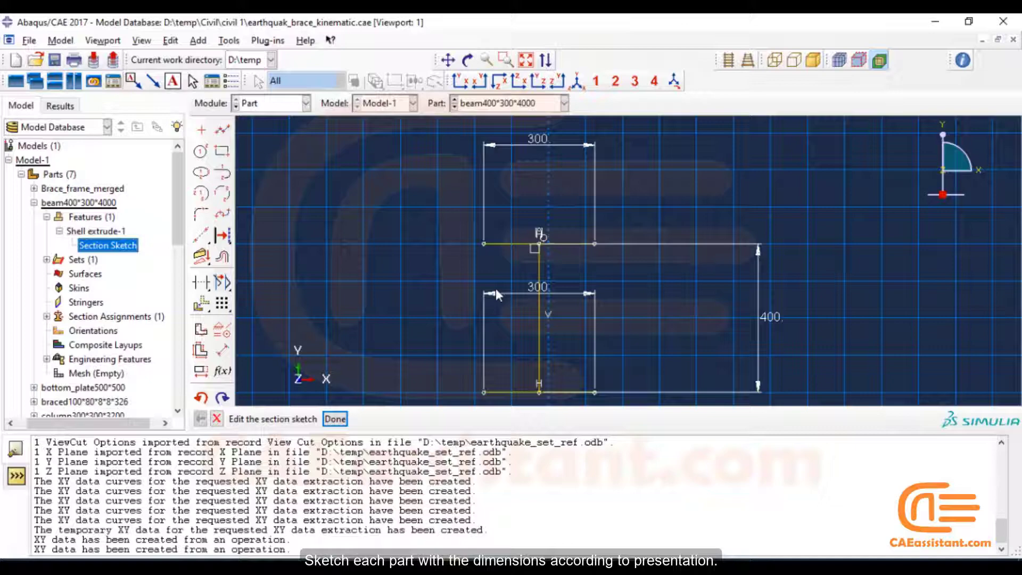
{"action": "left_click", "coordinate": [217, 419]}
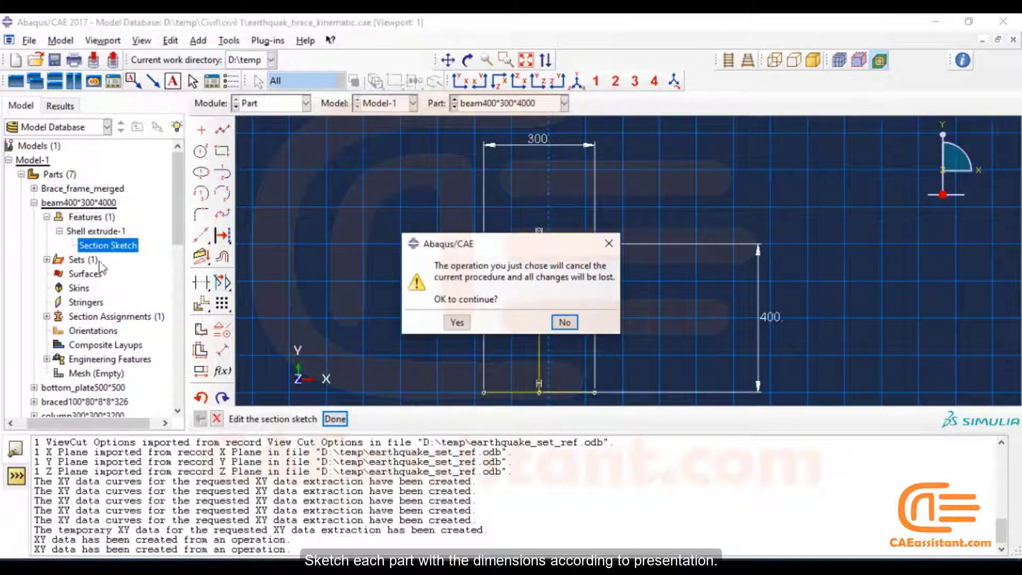
{"action": "left_click", "coordinate": [457, 322]}
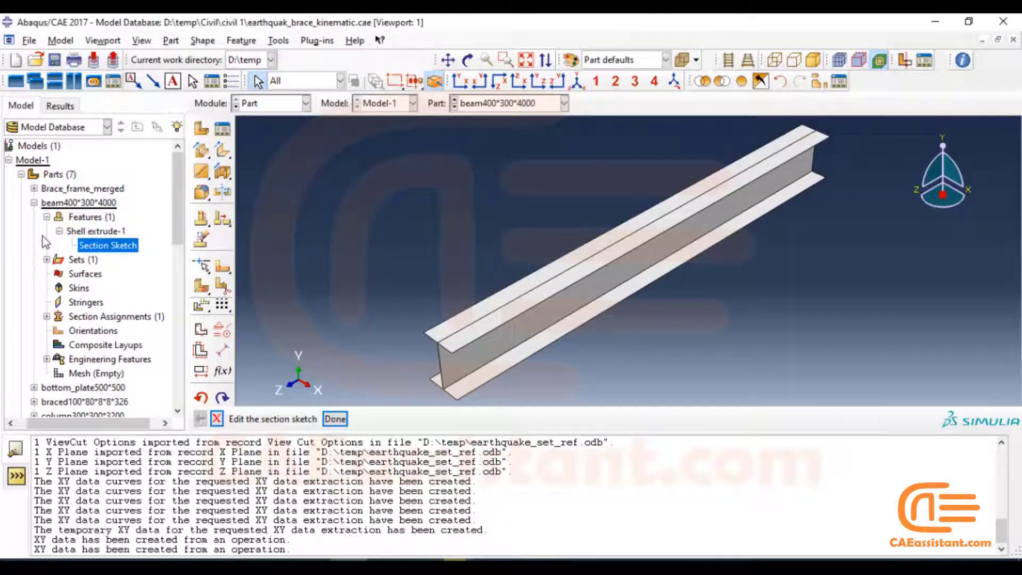
{"action": "left_click", "coordinate": [34, 203]}
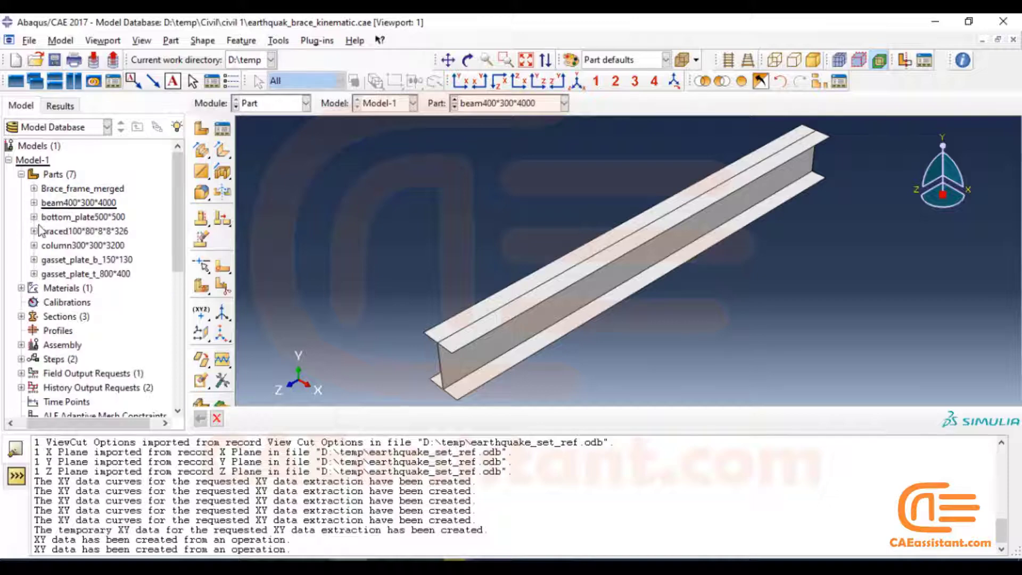
- Open the section sketch of the braced100*80*8*8*326 part's shell extrusion
{"action": "left_click", "coordinate": [34, 231]}
{"action": "left_click", "coordinate": [47, 245]}
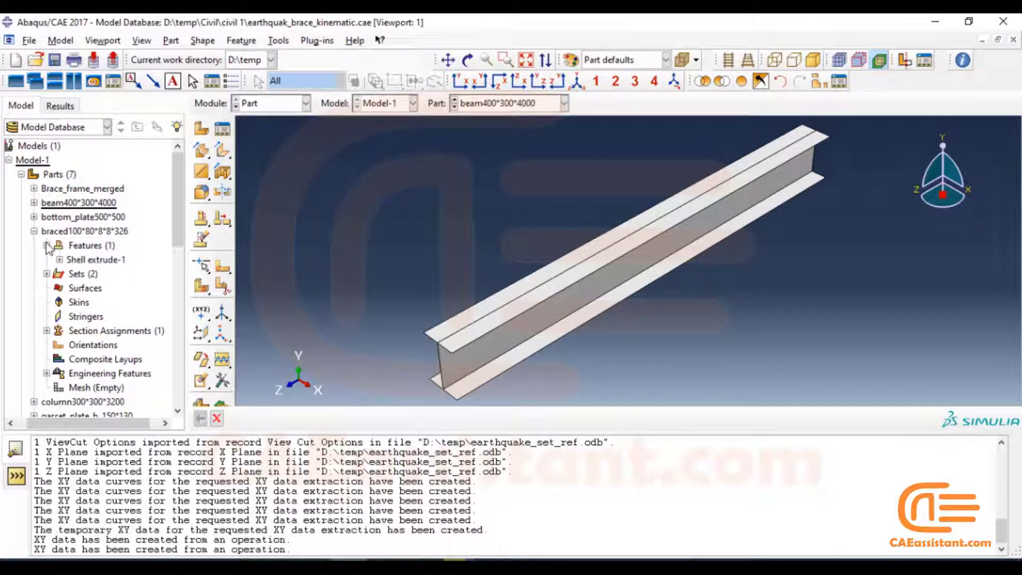
{"action": "left_click", "coordinate": [59, 259]}
{"action": "left_click", "coordinate": [106, 274]}
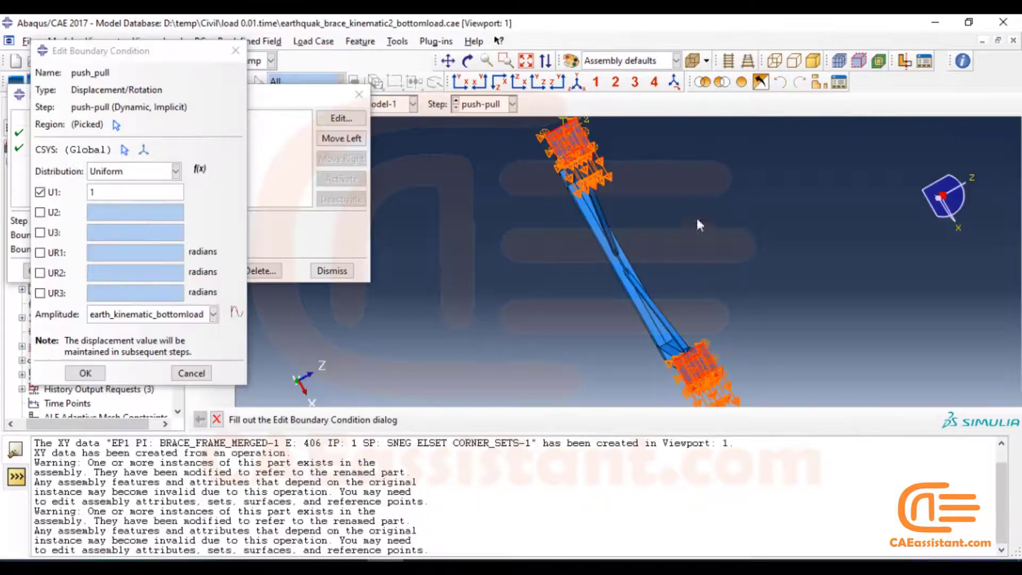
- Examine the frame and the available amplitudes of the push_pull boundary condition, and close its editor without changes
{"action": "left_click_drag", "start_coordinate": [695, 215], "coordinate": [759, 315]}
{"action": "left_click_drag", "start_coordinate": [758, 206], "coordinate": [577, 236]}
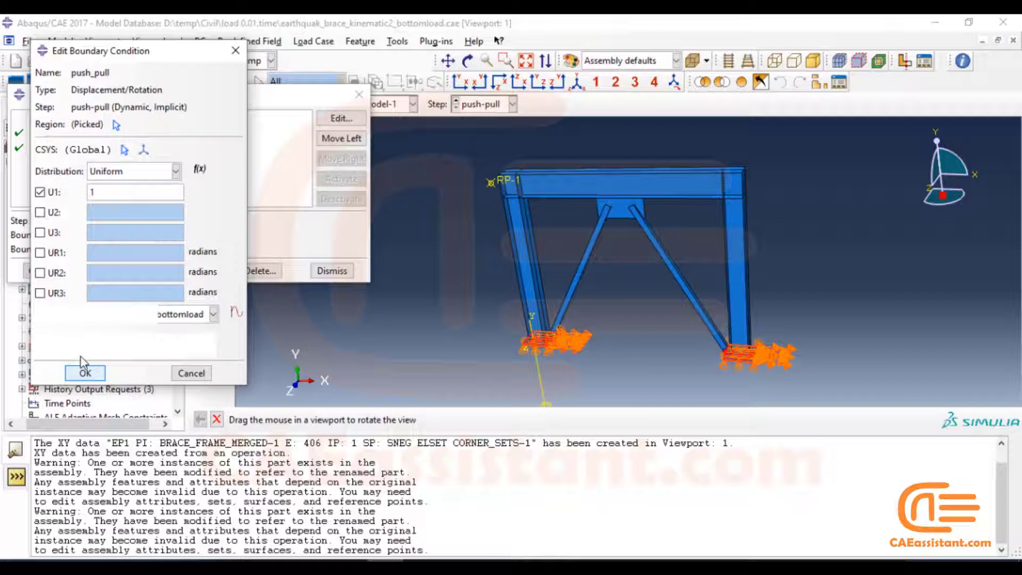
{"action": "key", "text": "Escape"}
{"action": "left_click", "coordinate": [213, 314]}
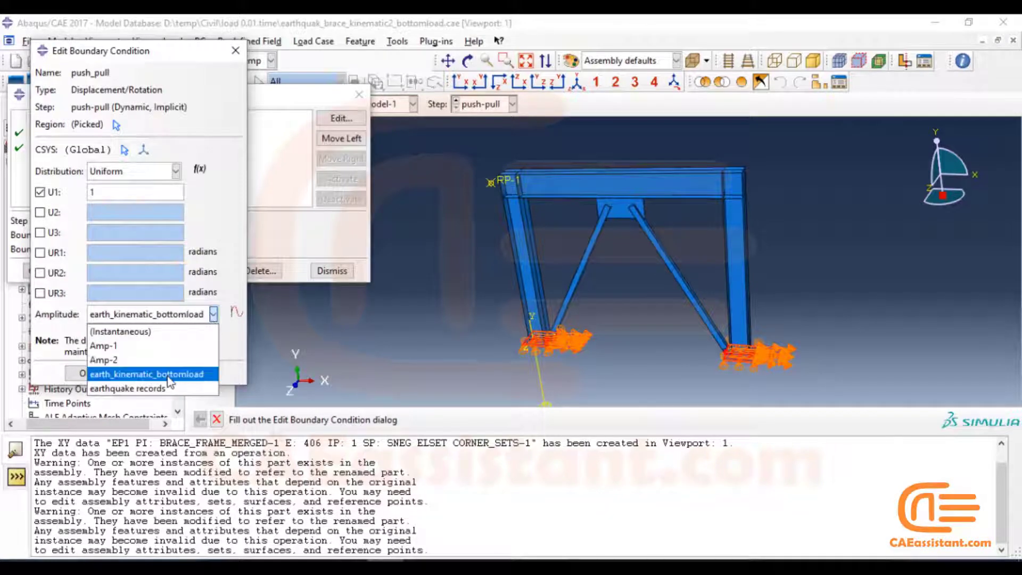
{"action": "left_click", "coordinate": [148, 52]}
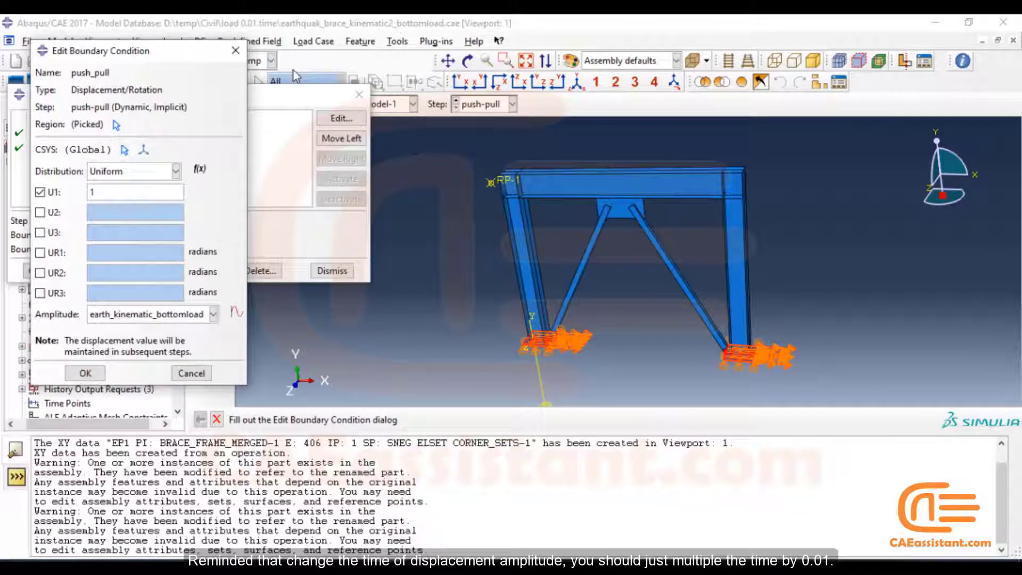
{"action": "left_click", "coordinate": [238, 52]}
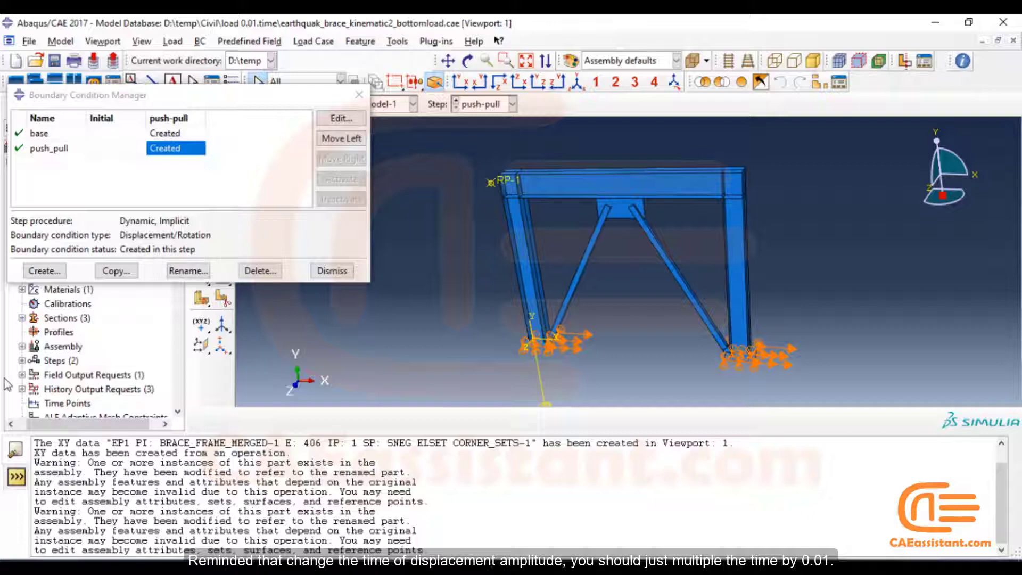
- Examine the tabular time and amplitude data of the earth_kinematic_bottomload amplitude, and close it without changes
{"action": "scroll", "coordinate": [40, 354], "scroll_direction": "down", "scroll_amount": 3}
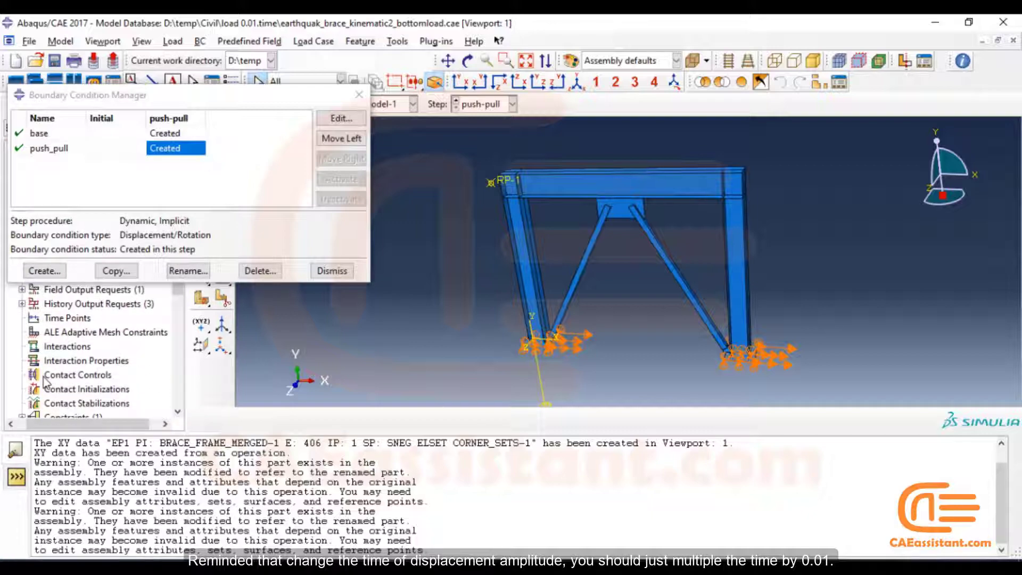
{"action": "scroll", "coordinate": [46, 379], "scroll_direction": "down", "scroll_amount": 3}
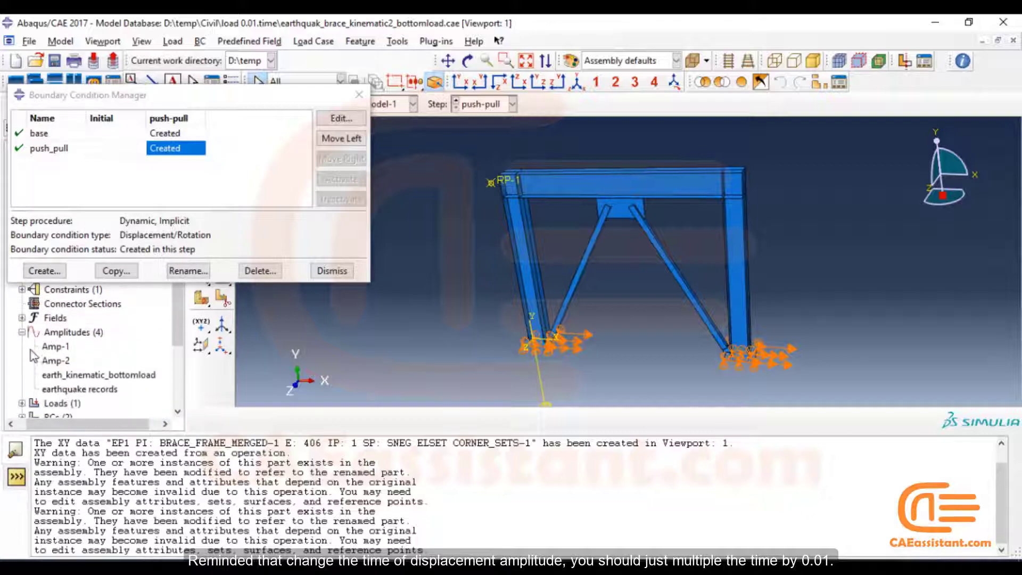
{"action": "double_click", "coordinate": [92, 375]}
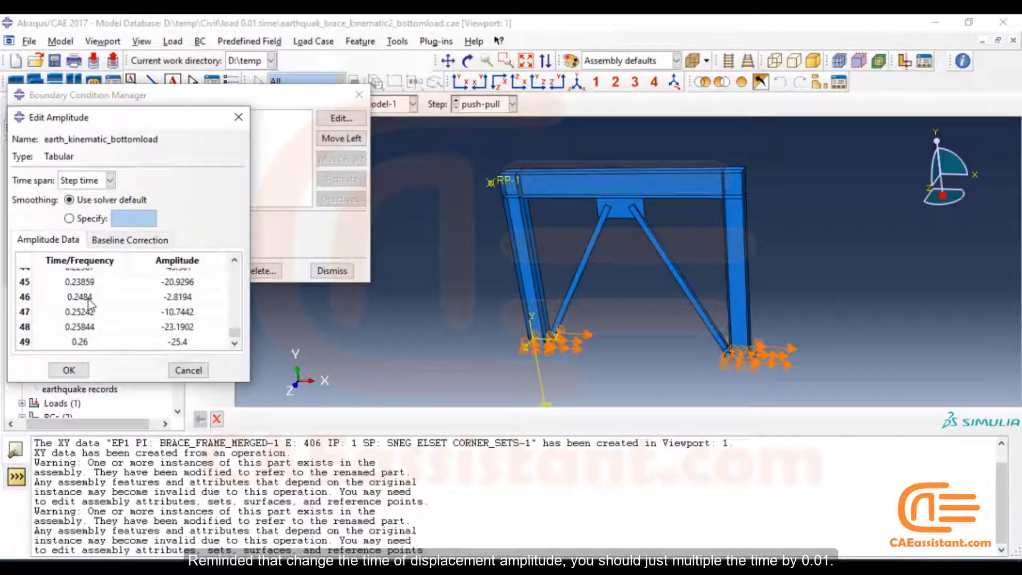
{"action": "double_click", "coordinate": [82, 296]}
{"action": "left_click", "coordinate": [85, 282]}
{"action": "scroll", "coordinate": [96, 314], "scroll_direction": "up", "scroll_amount": 9}
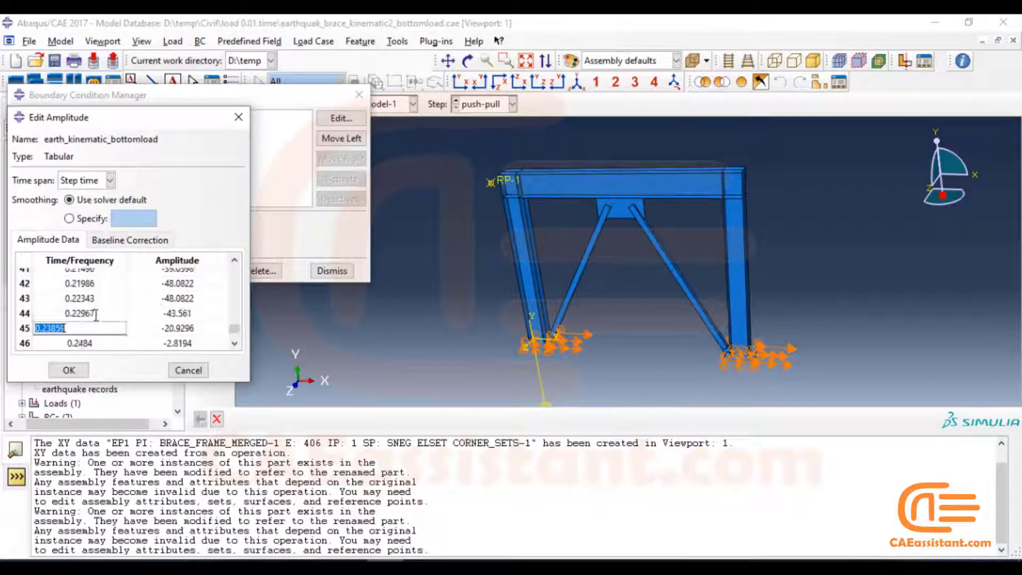
{"action": "scroll", "coordinate": [96, 319], "scroll_direction": "up", "scroll_amount": 6}
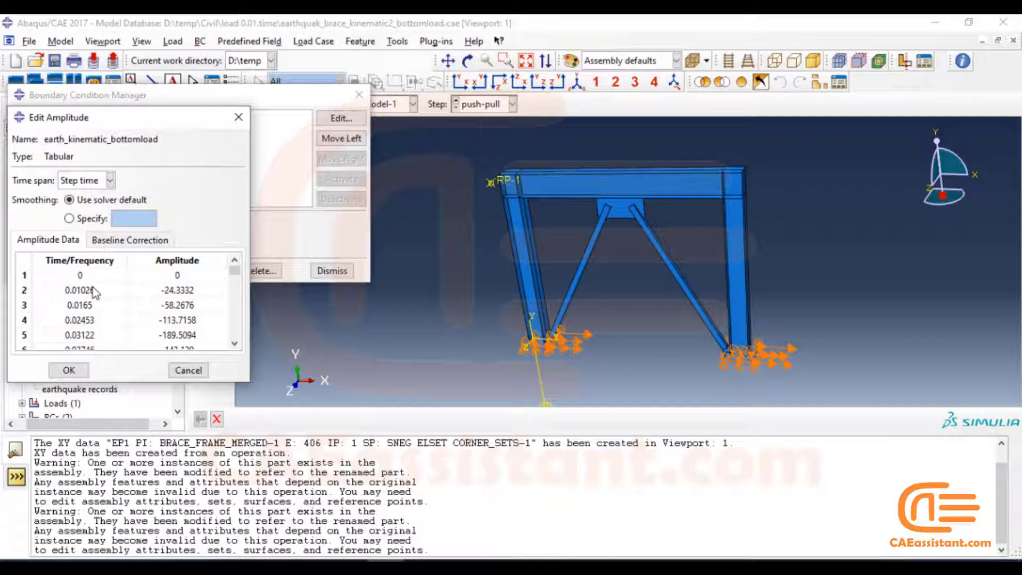
{"action": "scroll", "coordinate": [93, 290], "scroll_direction": "down", "scroll_amount": 14}
{"action": "left_click_drag", "start_coordinate": [80, 296], "coordinate": [88, 422]}
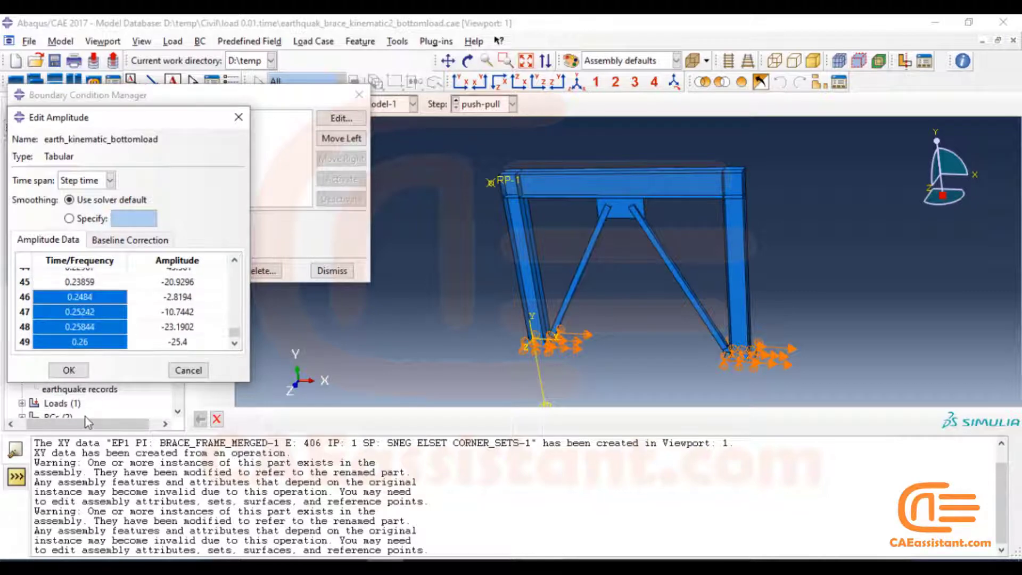
{"action": "left_click", "coordinate": [239, 117]}
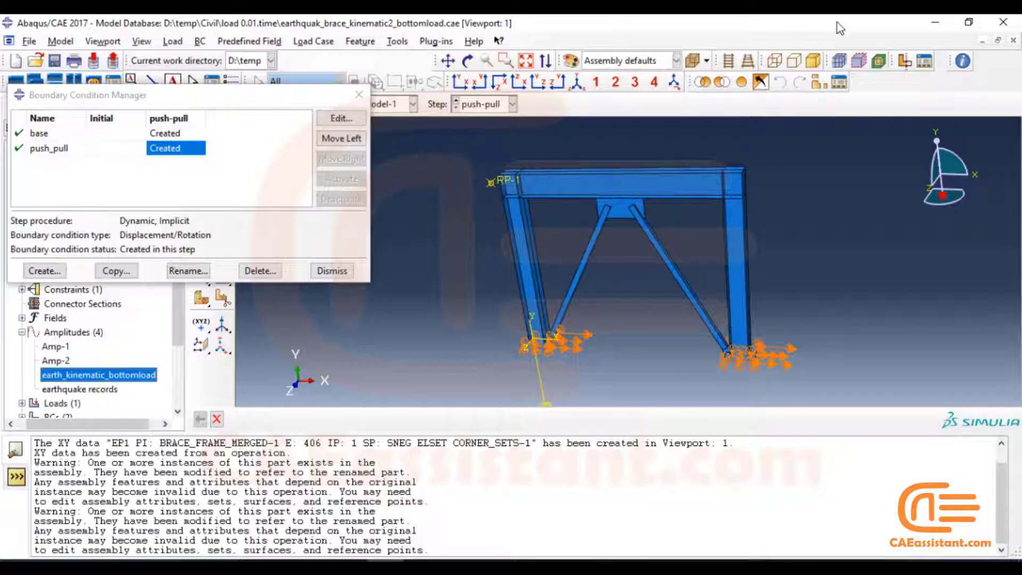
- Close the boundary condition list and review the analysis jobs and their status in the Job module
{"action": "left_click", "coordinate": [359, 94]}
{"action": "left_click", "coordinate": [306, 104]}
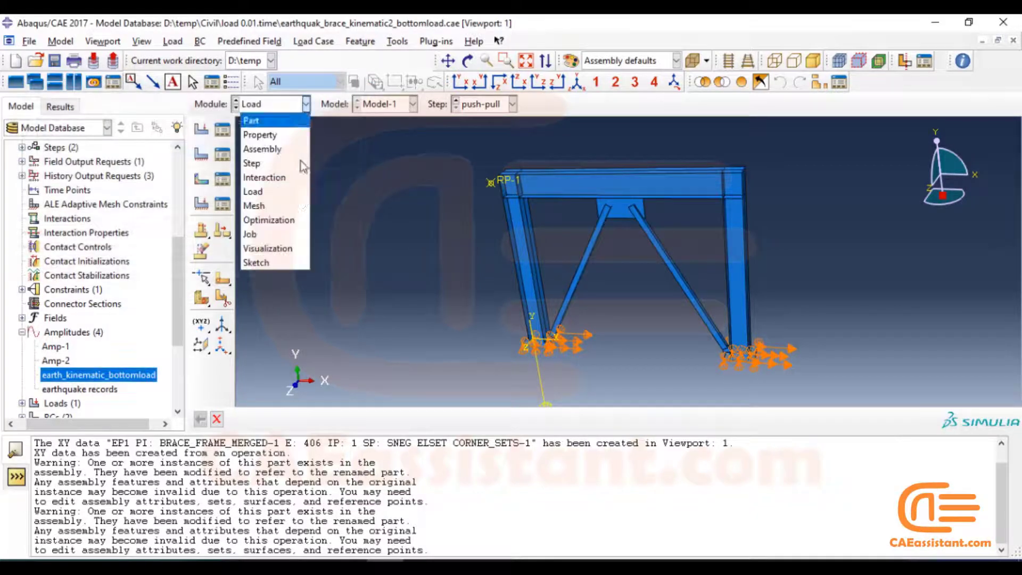
{"action": "left_click", "coordinate": [295, 234]}
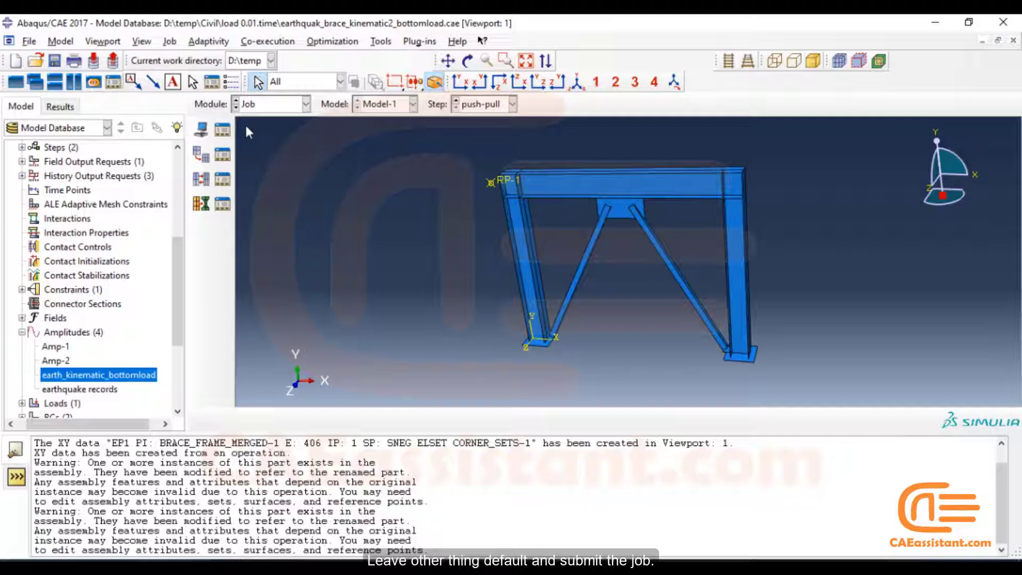
{"action": "left_click", "coordinate": [224, 130]}
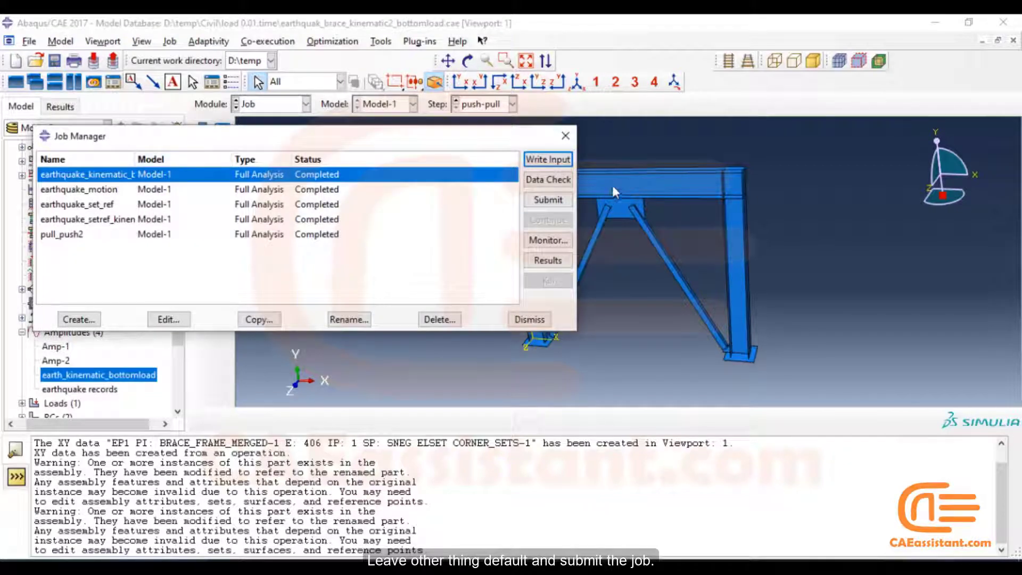
{"action": "left_click", "coordinate": [565, 137]}
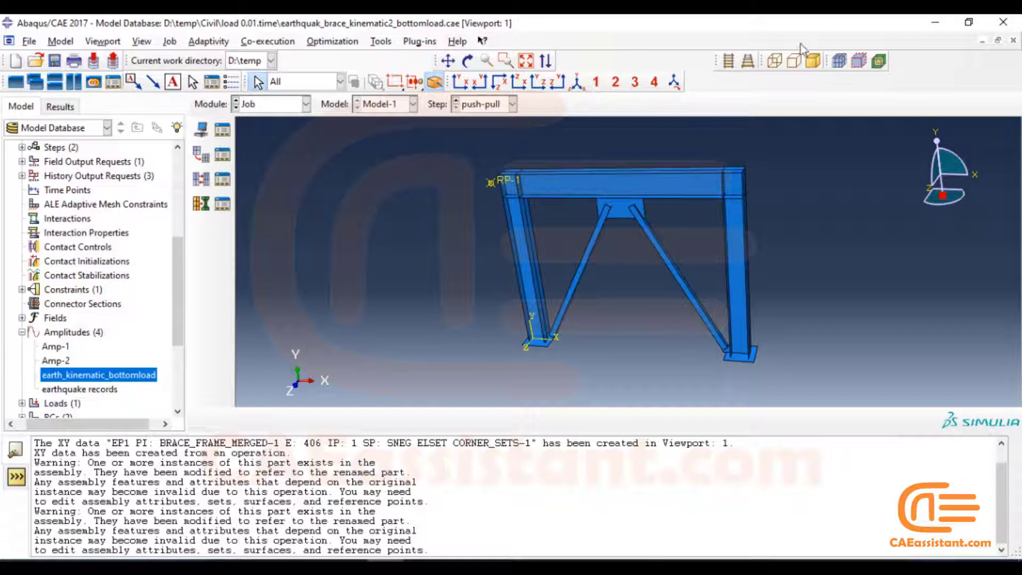
- Animate the time history of the contours on the deformed frame in the Visualization module, with Mises stress (S) as the field output
{"action": "left_click", "coordinate": [277, 103]}
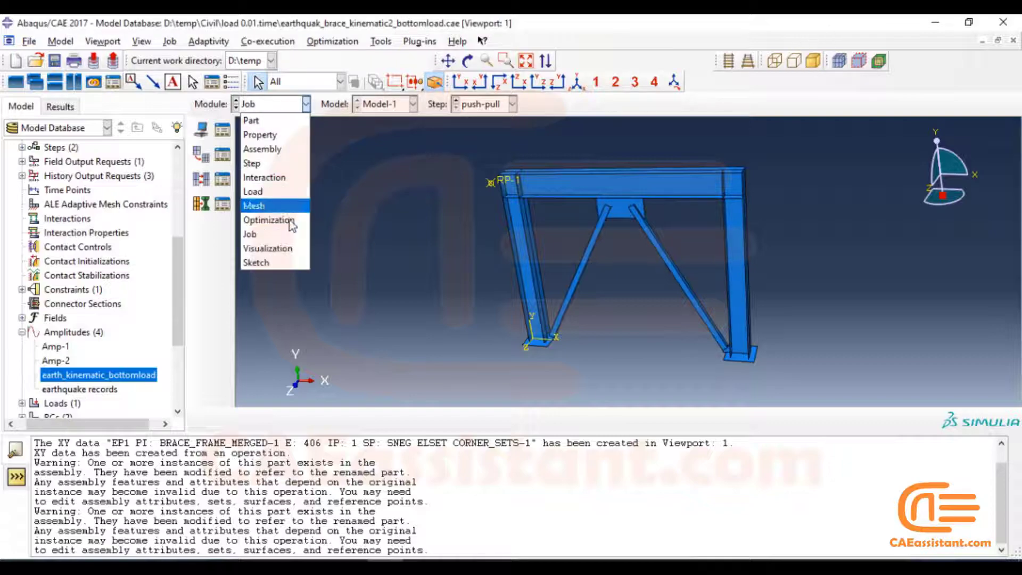
{"action": "left_click", "coordinate": [266, 249]}
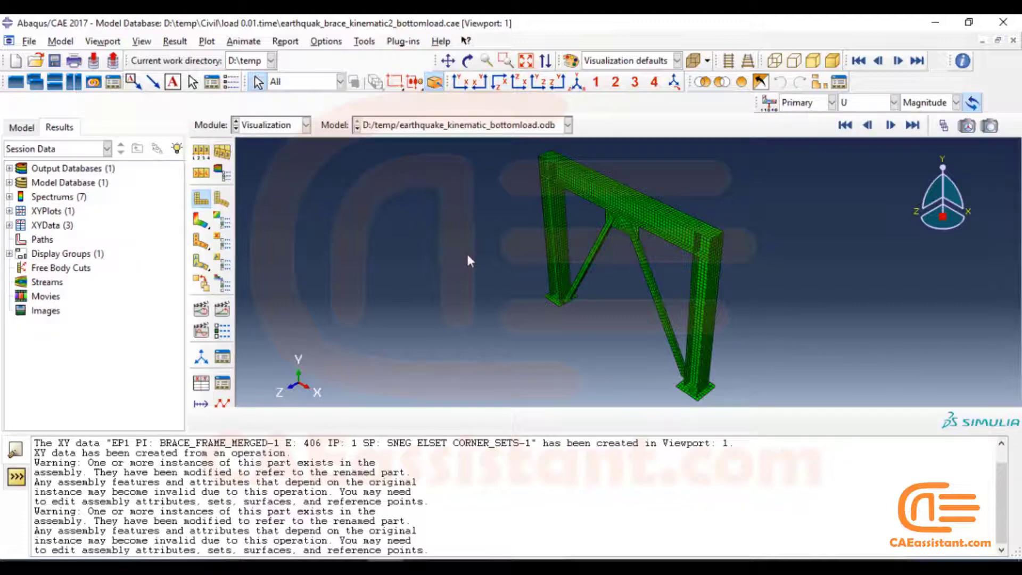
{"action": "left_click", "coordinate": [201, 219]}
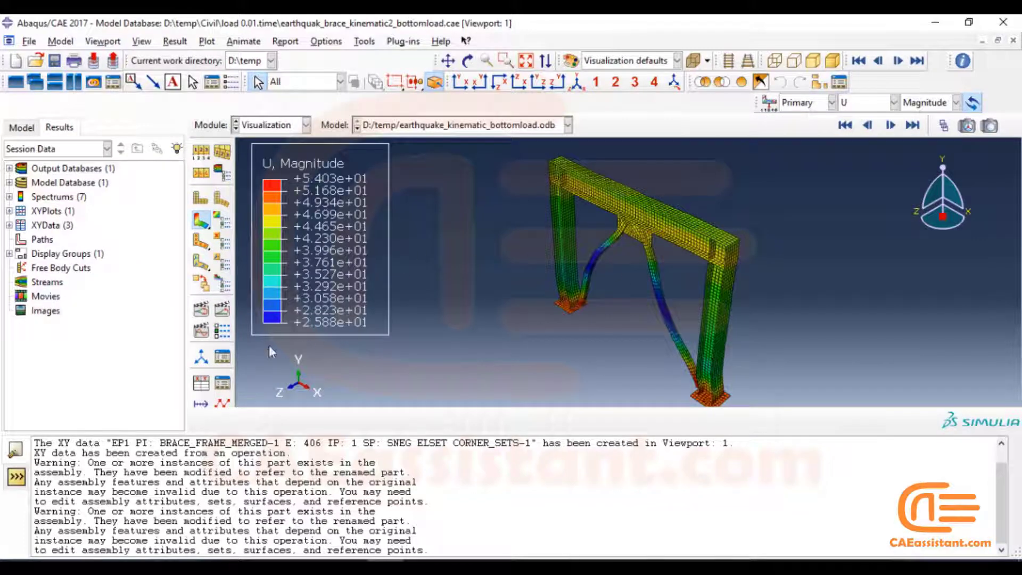
{"action": "left_click", "coordinate": [220, 313]}
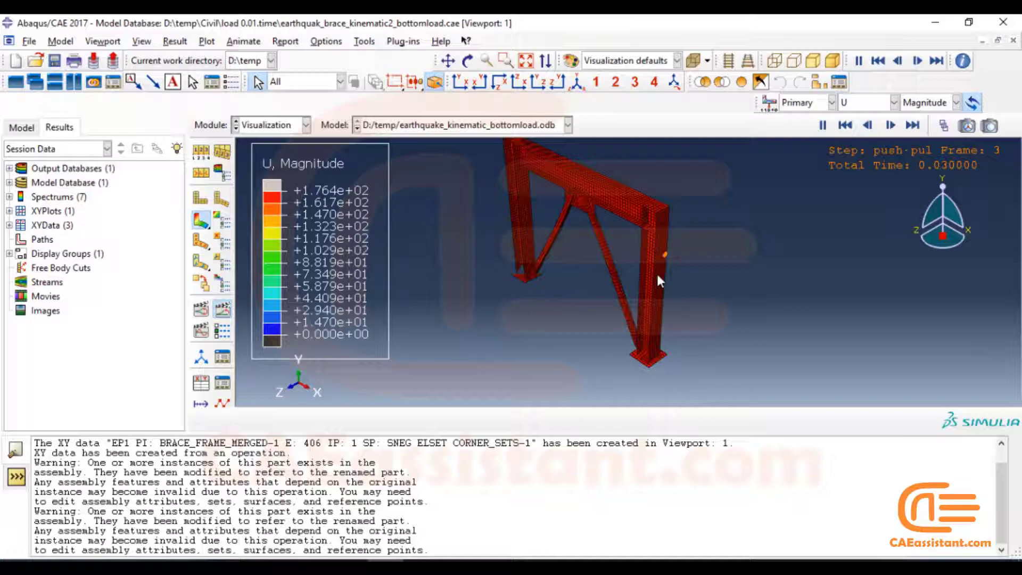
{"action": "left_click", "coordinate": [893, 102]}
{"action": "left_click", "coordinate": [852, 218]}
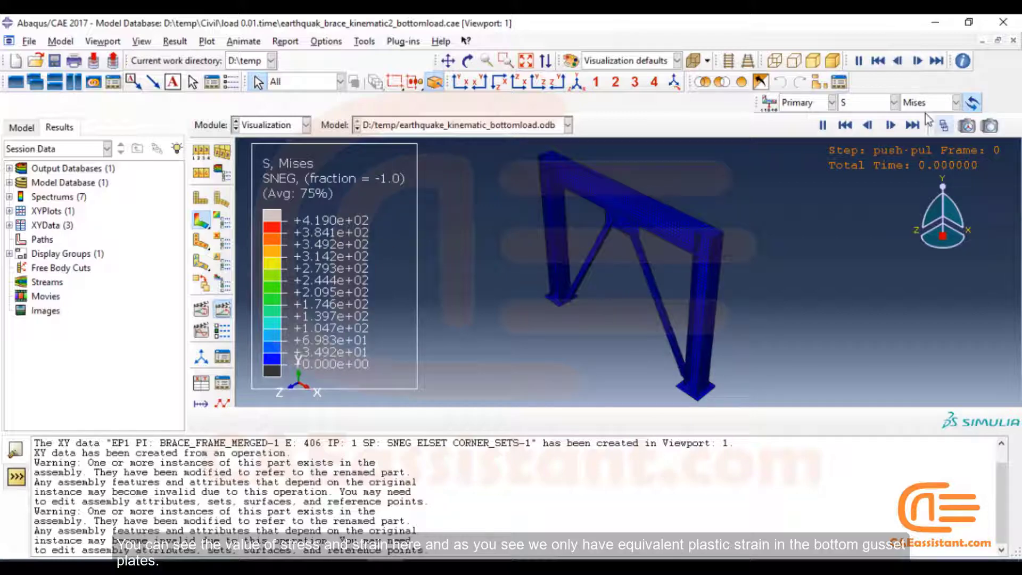
- Switch the animated contours on the frame to equivalent plastic strain (PEEQ) and view the deforming frame
{"action": "left_click", "coordinate": [871, 103]}
{"action": "left_click", "coordinate": [851, 162]}
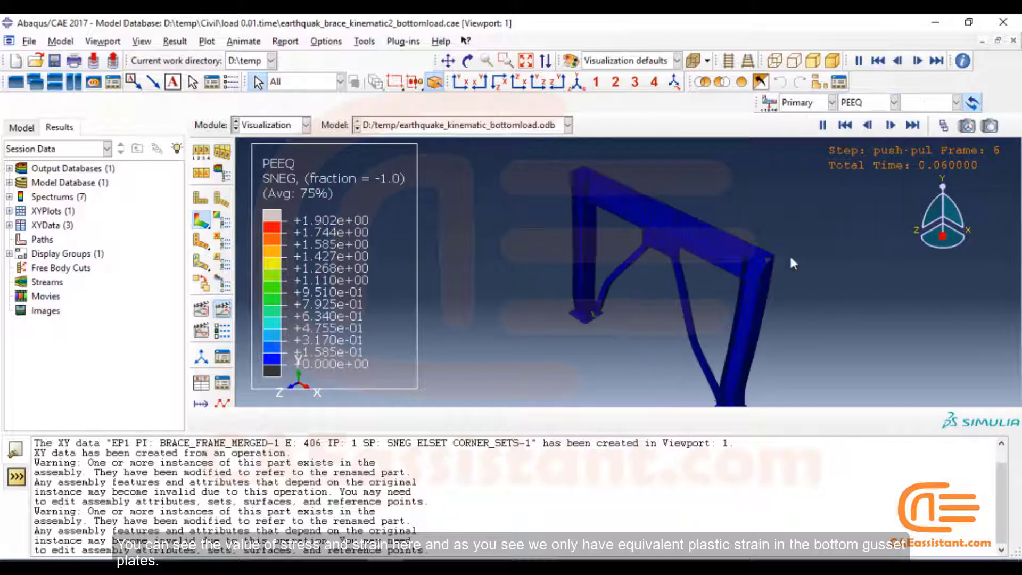
{"action": "left_click_drag", "start_coordinate": [722, 311], "coordinate": [616, 207], "text": "ctrl+alt"}
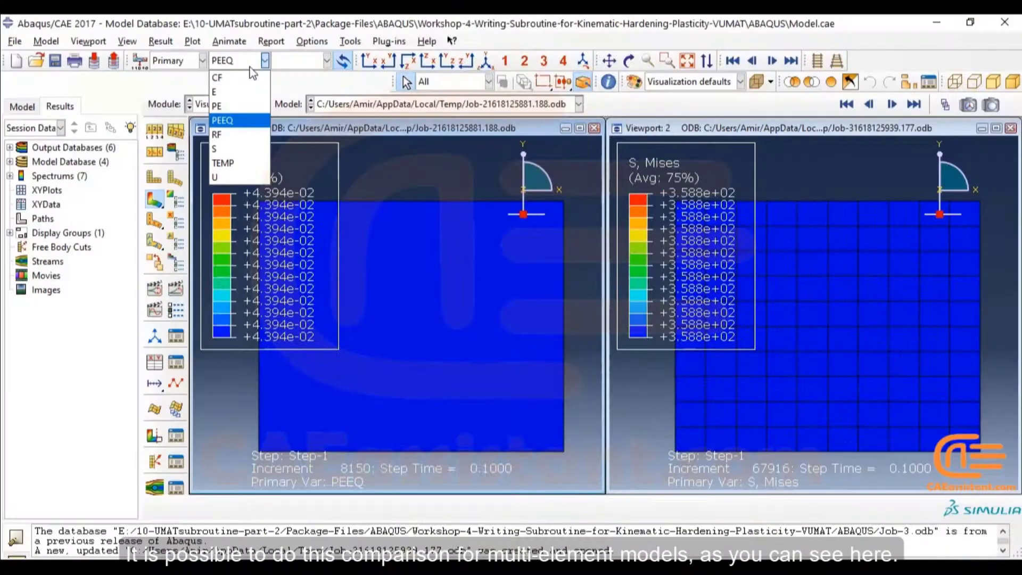
- Load the Job-4 results into Viewport 1, accepting the database conversion, and plot contours on the deformed shape
{"action": "left_click", "coordinate": [251, 68]}
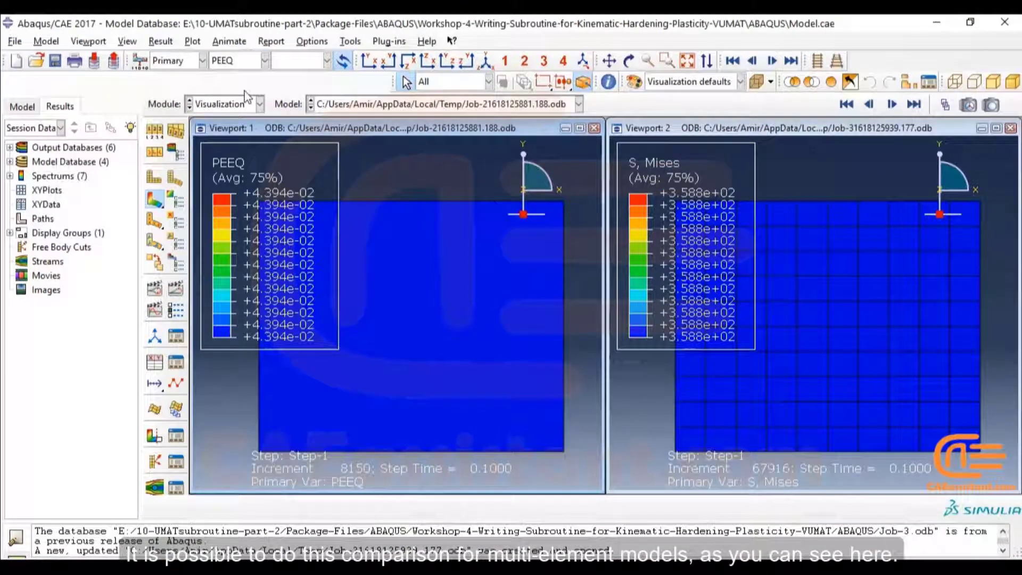
{"action": "left_click", "coordinate": [260, 104]}
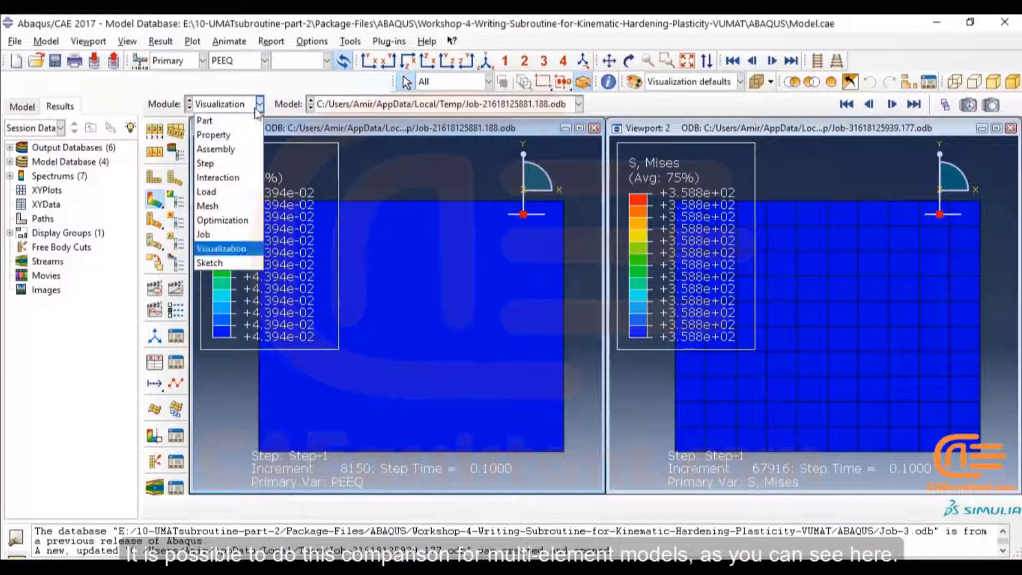
{"action": "left_click", "coordinate": [237, 234]}
{"action": "left_click", "coordinate": [269, 207]}
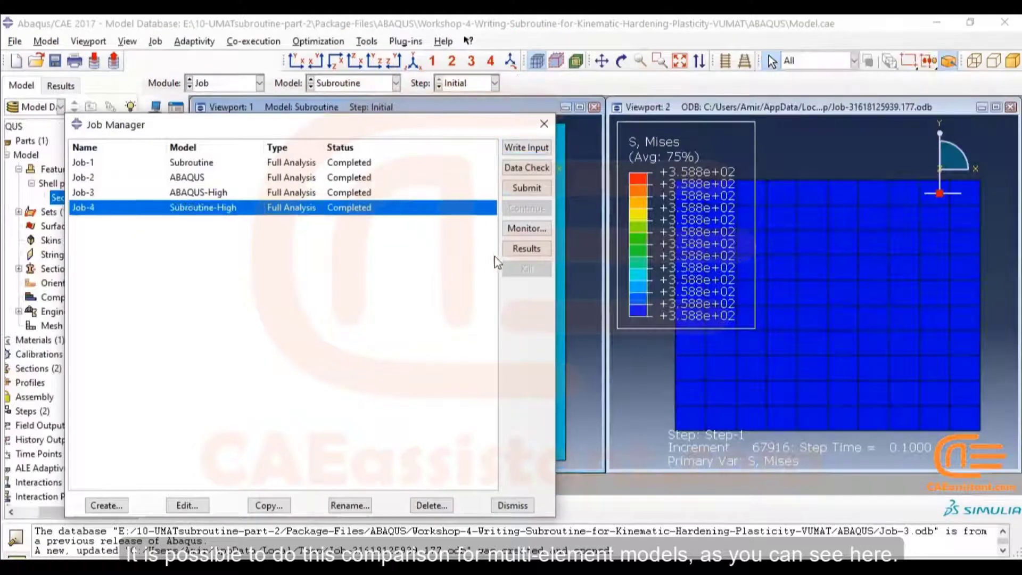
{"action": "left_click", "coordinate": [534, 255]}
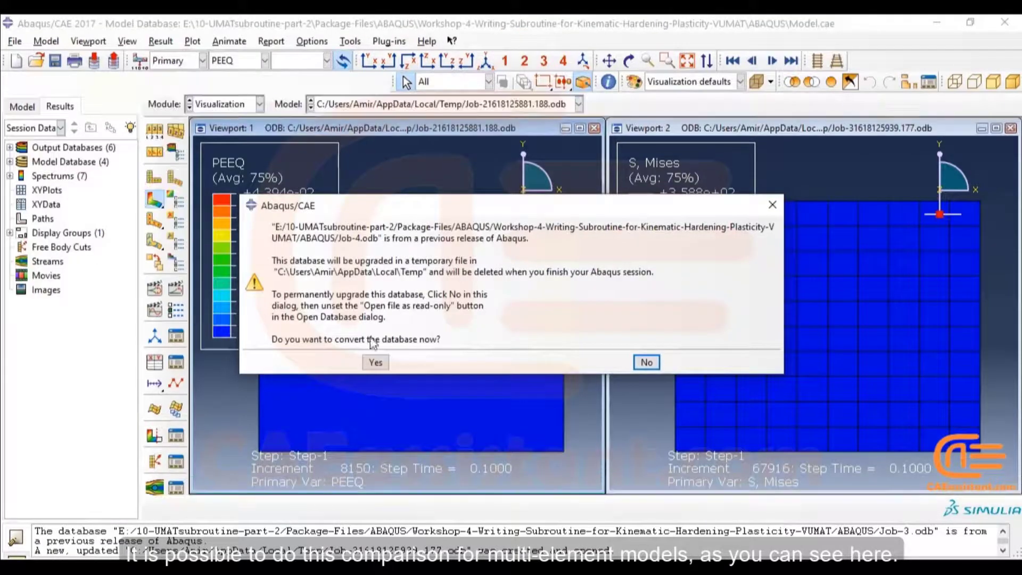
{"action": "left_click", "coordinate": [375, 362]}
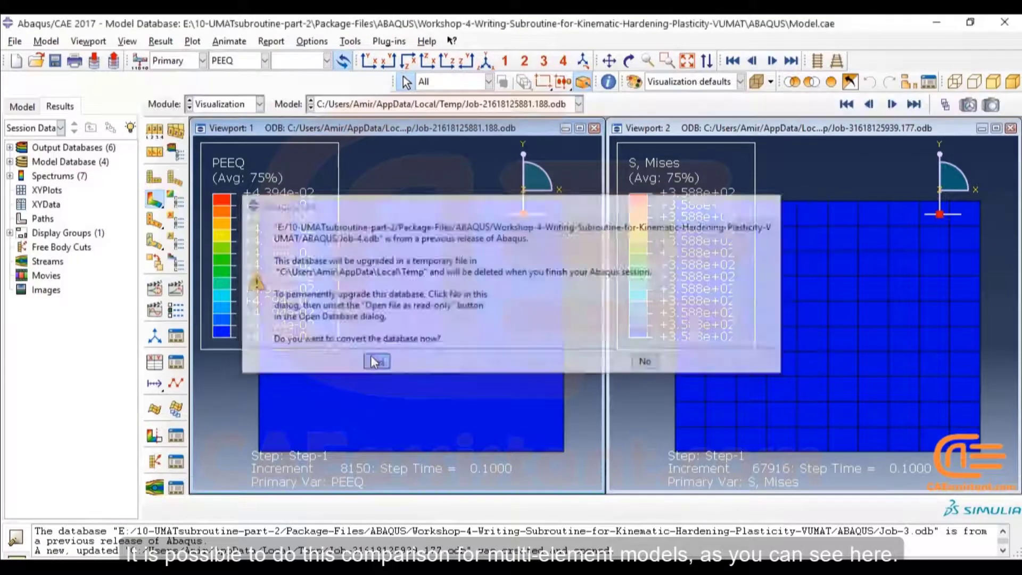
{"action": "left_click", "coordinate": [154, 201]}
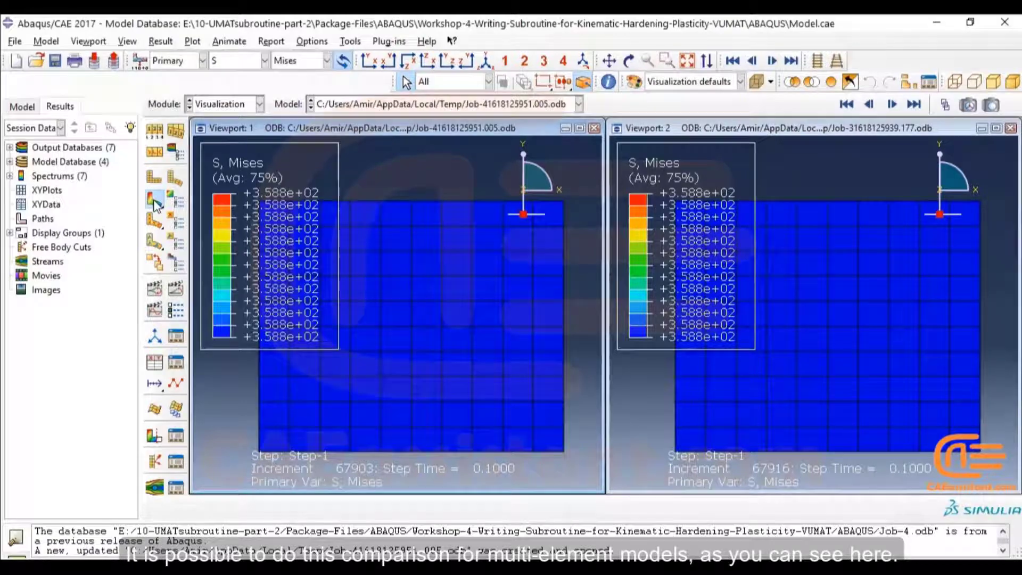
- Make Viewport 2 current and open its history output variables, enlarging the dialog to show the whole list
{"action": "left_click", "coordinate": [264, 60]}
{"action": "left_click", "coordinate": [264, 60]}
{"action": "left_click", "coordinate": [645, 133]}
{"action": "left_click", "coordinate": [264, 60]}
{"action": "left_click", "coordinate": [265, 60]}
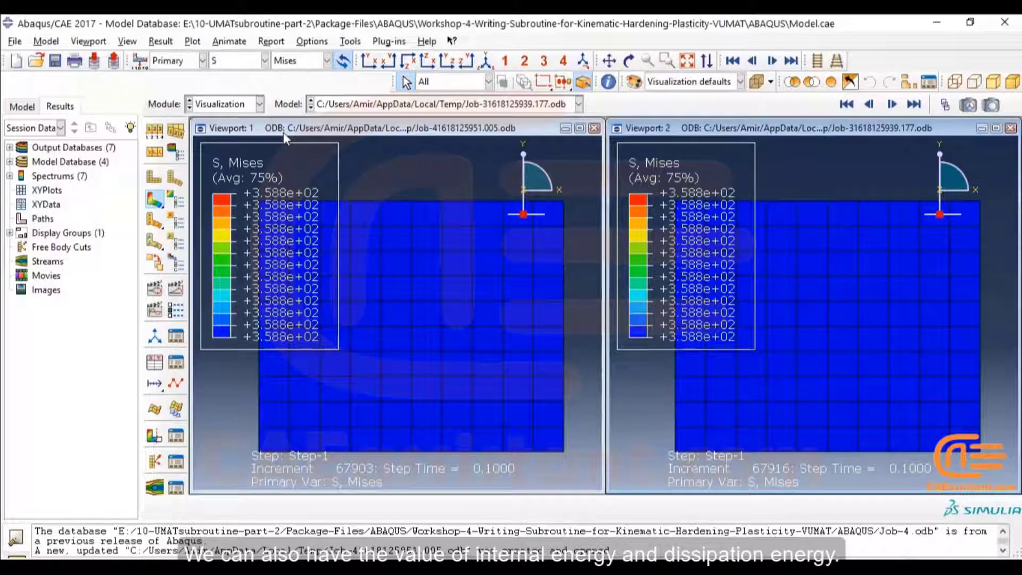
{"action": "left_click", "coordinate": [135, 41]}
{"action": "mouse_move", "coordinate": [153, 47]}
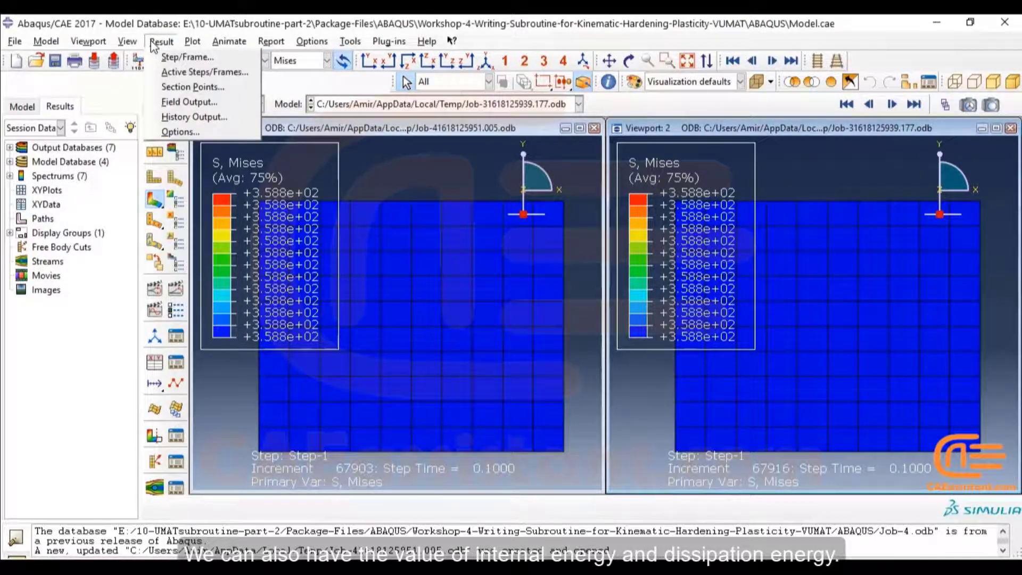
{"action": "left_click", "coordinate": [182, 116]}
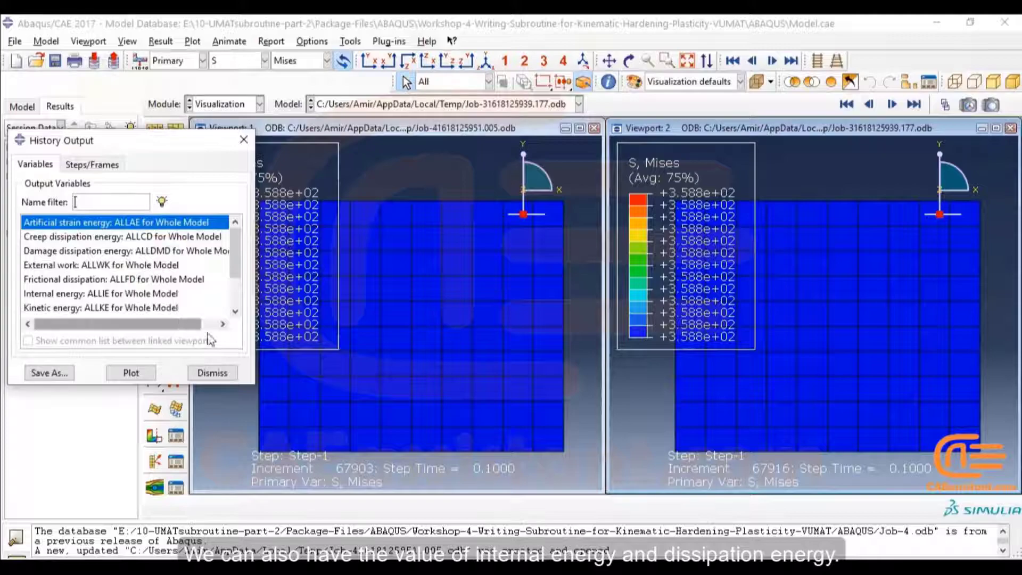
{"action": "left_click_drag", "start_coordinate": [253, 383], "coordinate": [311, 470]}
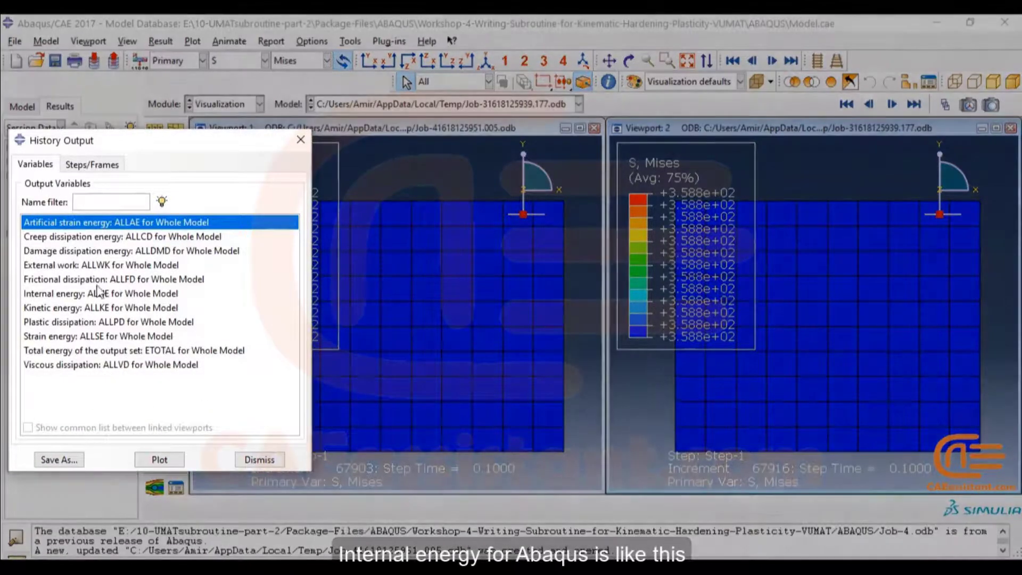
- Save the internal energy (ALLIE) history of Viewport 2 as XY data abaqusin1, without plotting the curve
{"action": "left_click", "coordinate": [91, 294]}
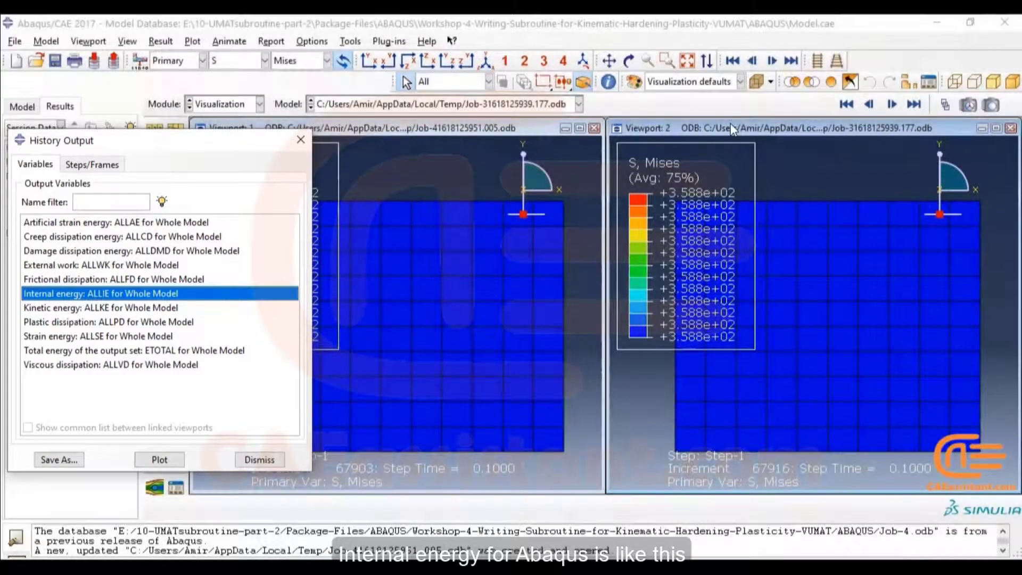
{"action": "left_click", "coordinate": [731, 126]}
{"action": "left_click", "coordinate": [265, 60]}
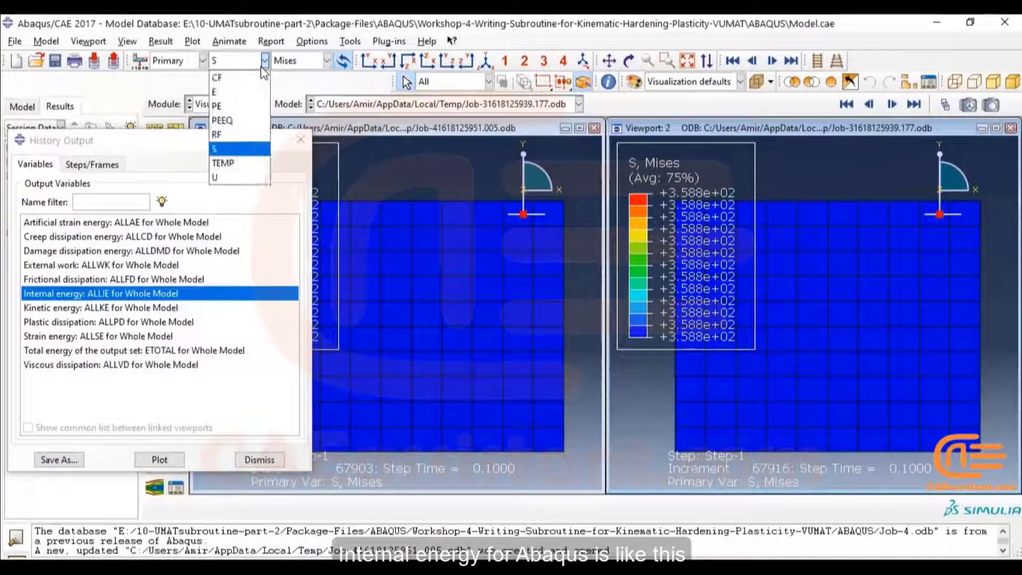
{"action": "left_click", "coordinate": [262, 72]}
{"action": "left_click", "coordinate": [66, 458]}
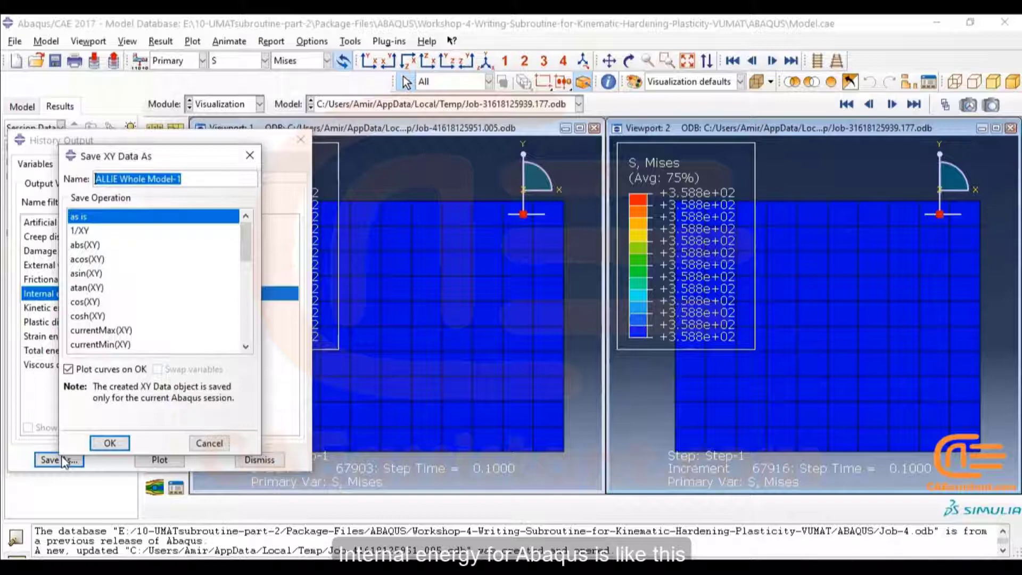
{"action": "type", "text": "abaqusin1"}
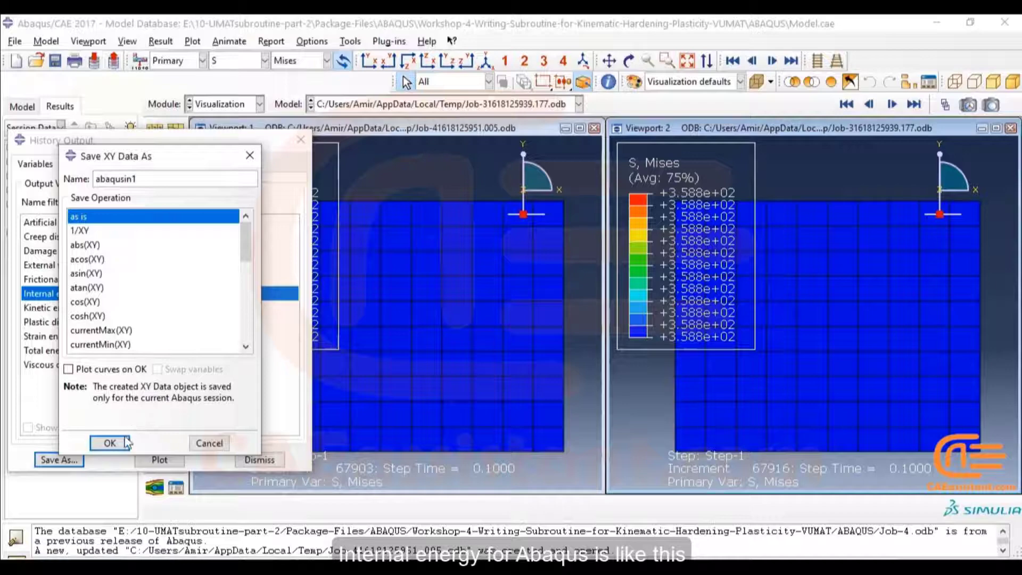
{"action": "left_click", "coordinate": [119, 444]}
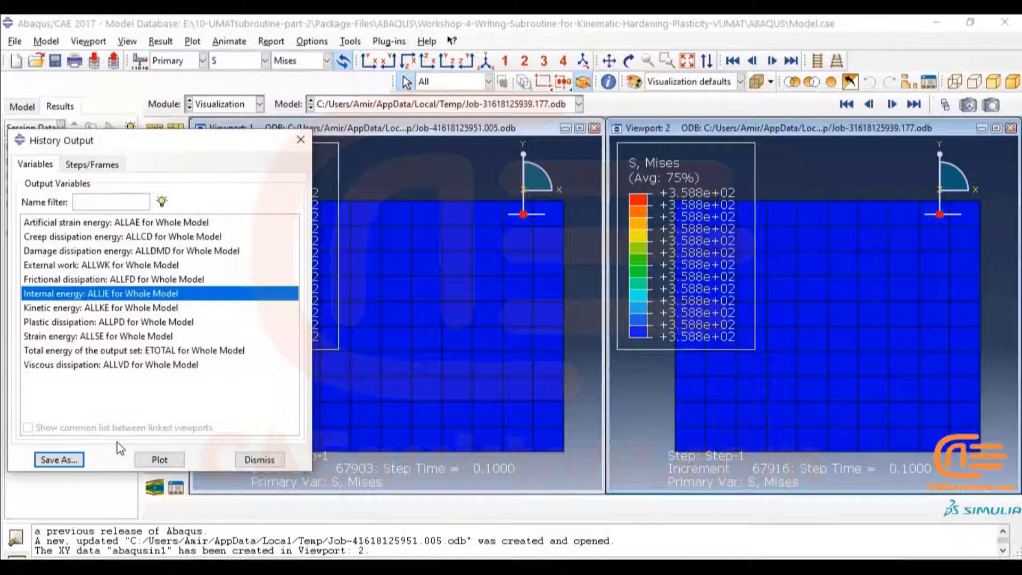
- Save the plastic dissipation (ALLPD) history as XY data "ALLPD Whole abaqus", without plotting the curve
{"action": "left_click", "coordinate": [160, 322]}
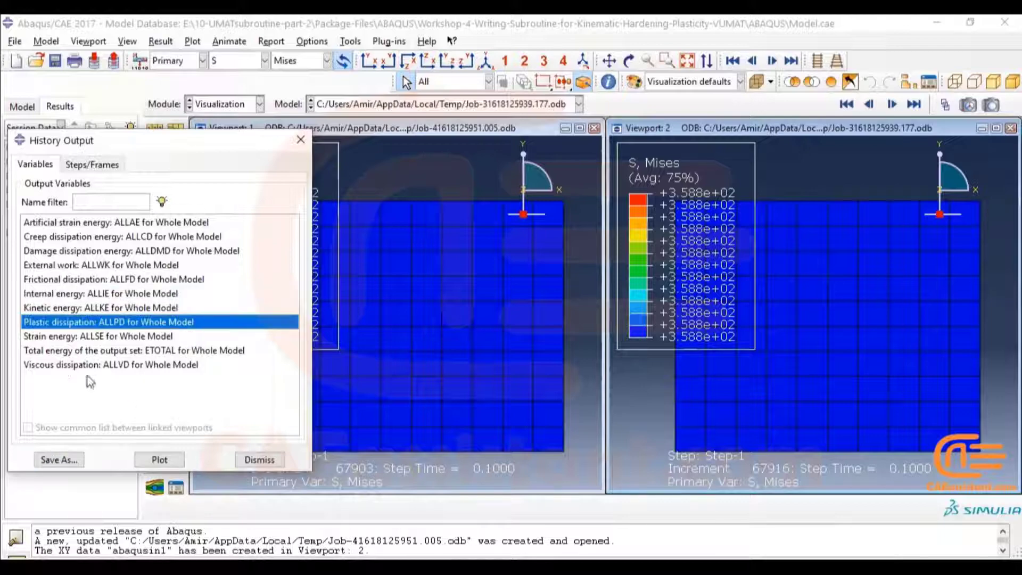
{"action": "left_click", "coordinate": [58, 460]}
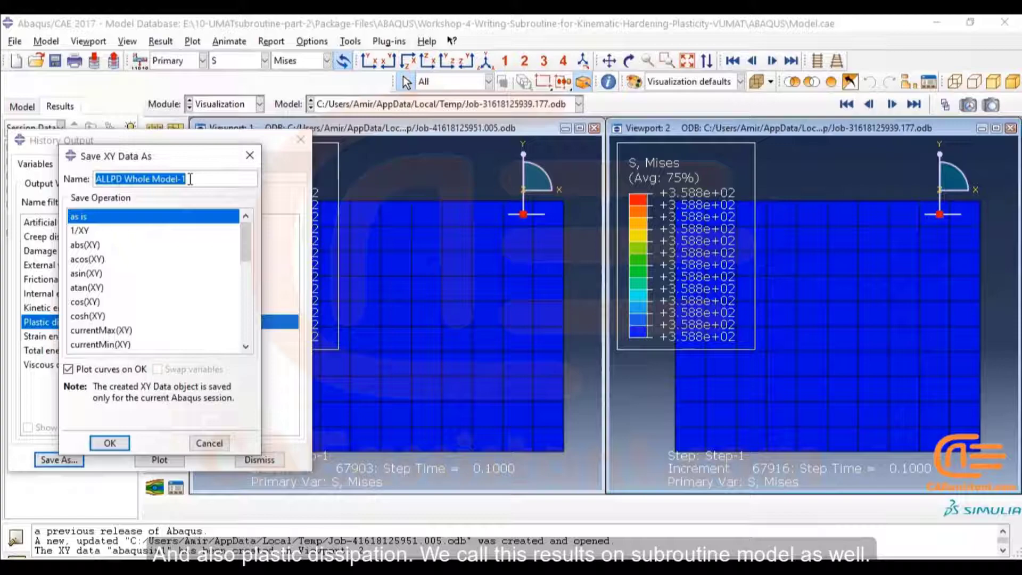
{"action": "left_click_drag", "start_coordinate": [189, 180], "coordinate": [156, 181]}
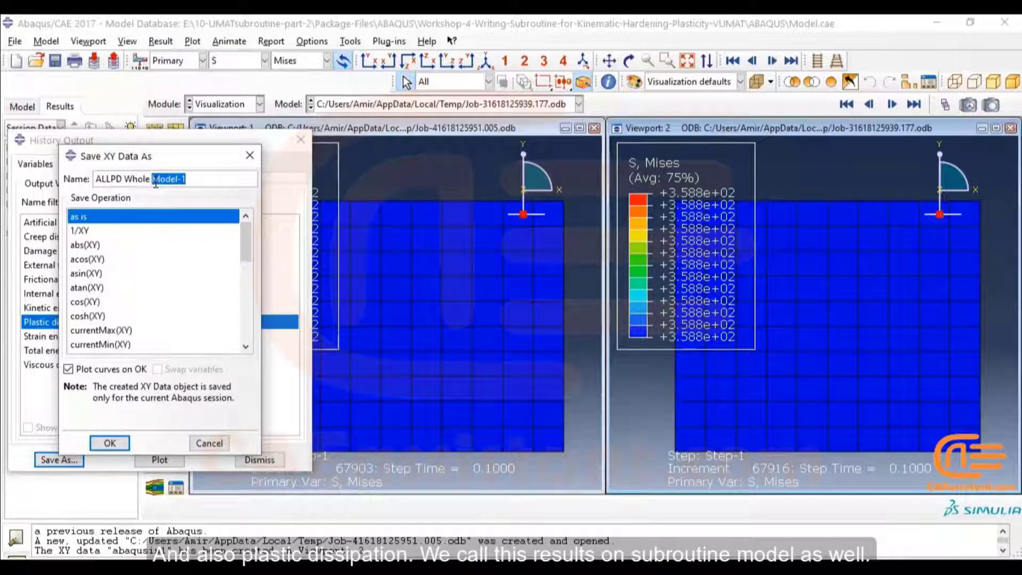
{"action": "type", "text": "abaqu"}
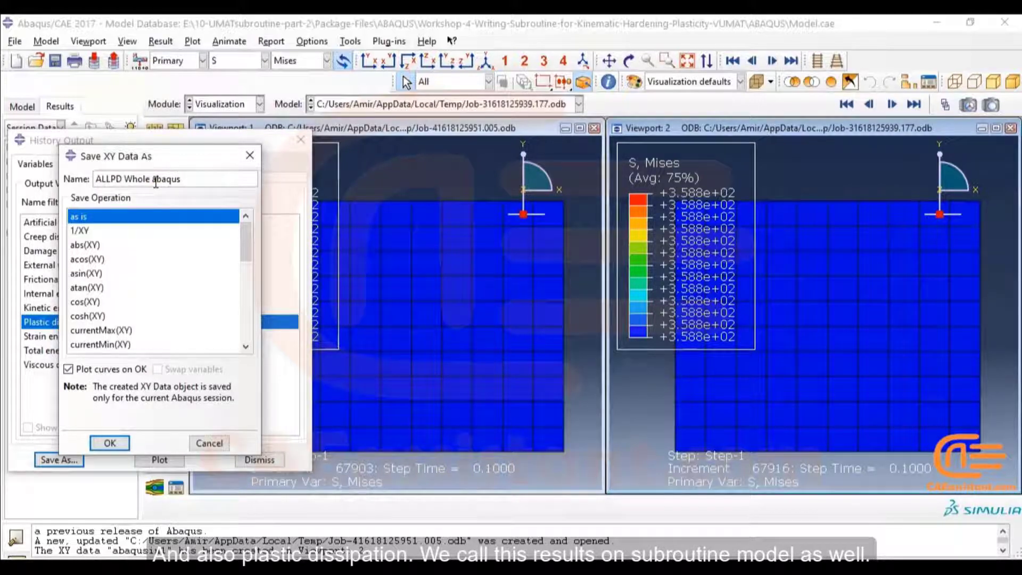
{"action": "type", "text": "s"}
{"action": "left_click", "coordinate": [117, 369]}
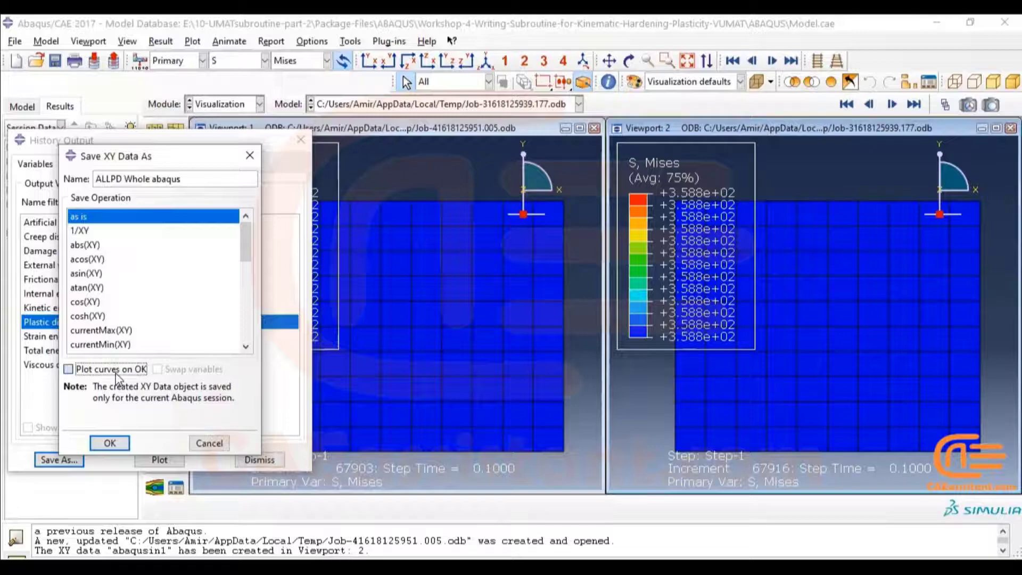
{"action": "left_click", "coordinate": [120, 442]}
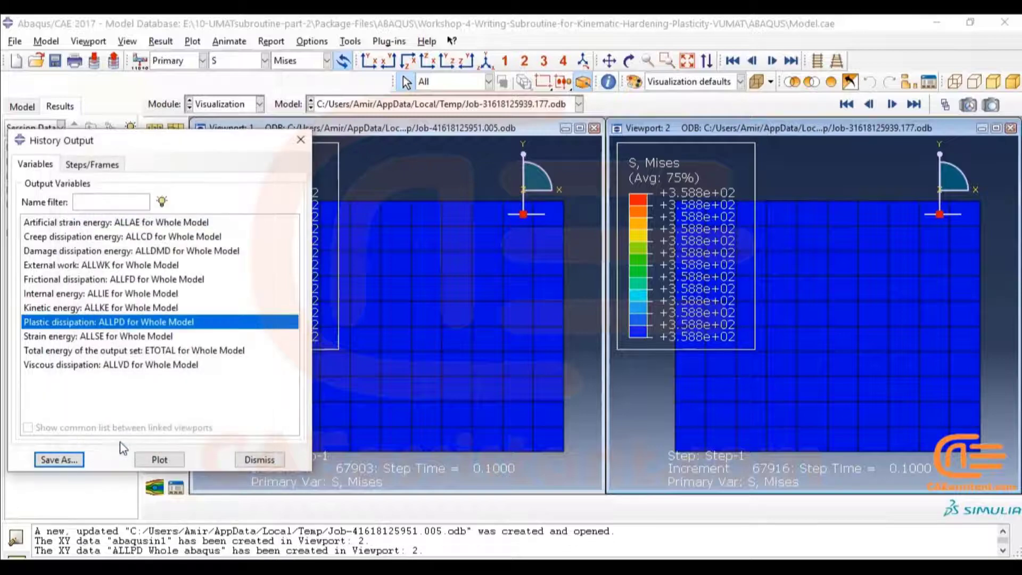
- Make Viewport 1 current and save its plastic dissipation history as XY data "ALLPD Whole sub", plotting the curve
{"action": "left_click", "coordinate": [449, 126]}
{"action": "left_click", "coordinate": [247, 63]}
{"action": "left_click", "coordinate": [247, 63]}
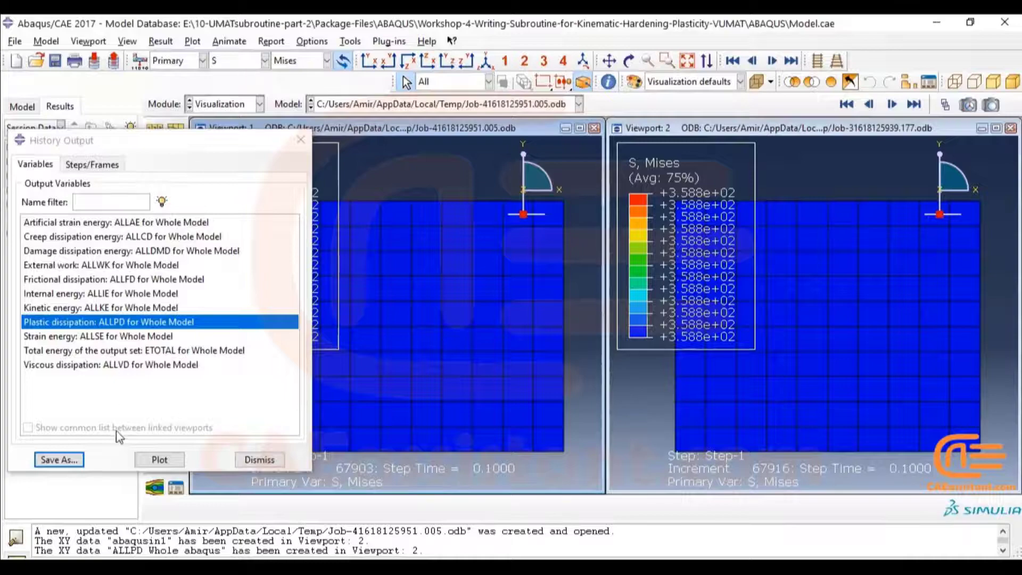
{"action": "left_click", "coordinate": [59, 459]}
{"action": "left_click", "coordinate": [198, 181]}
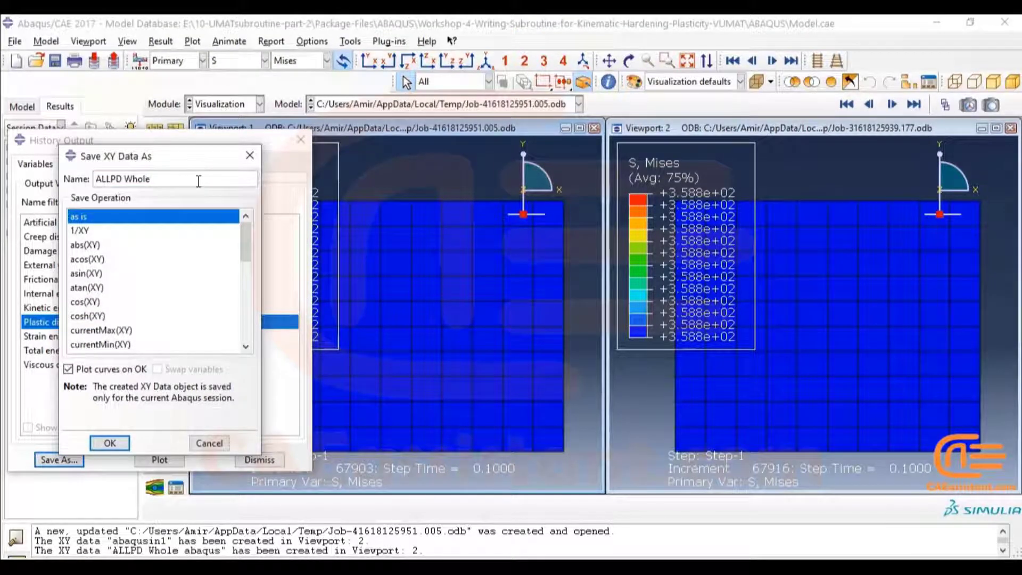
{"action": "key", "text": "Return"}
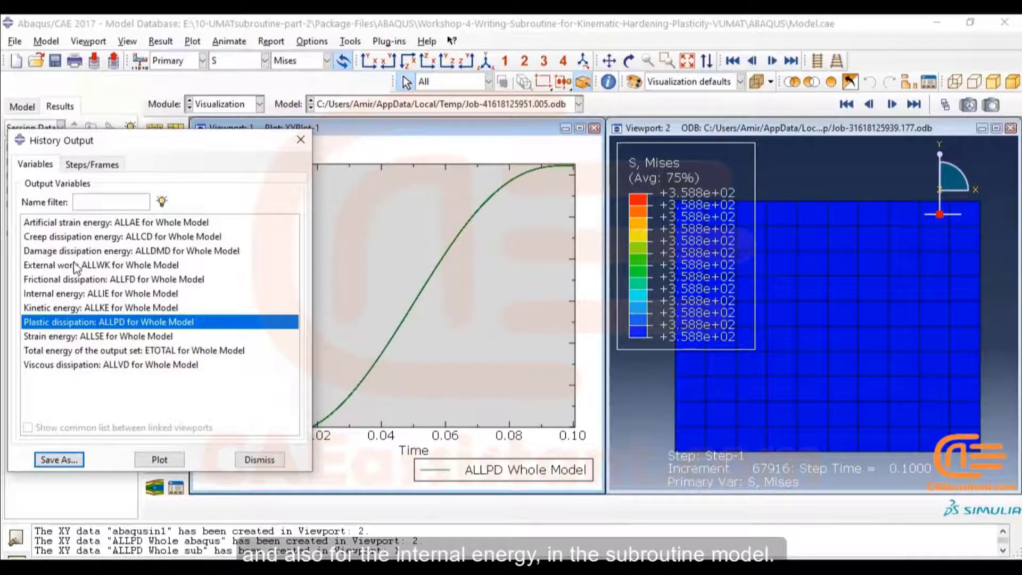
- Save the internal energy history of Viewport 1 as plotted XY data "ALLIE Whole sub" and close the history output dialog
{"action": "left_click", "coordinate": [69, 293]}
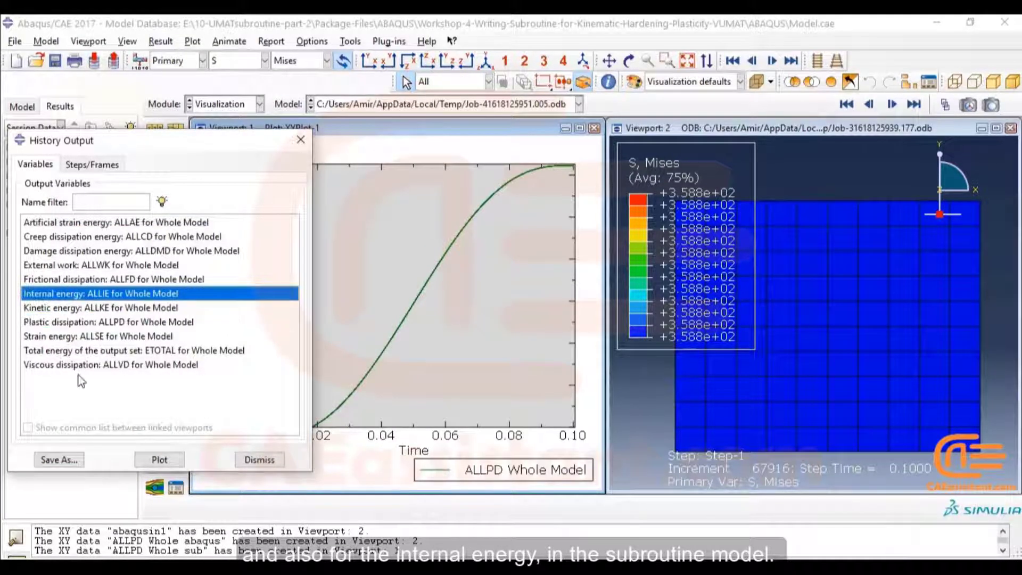
{"action": "left_click", "coordinate": [76, 460]}
{"action": "left_click", "coordinate": [181, 179]}
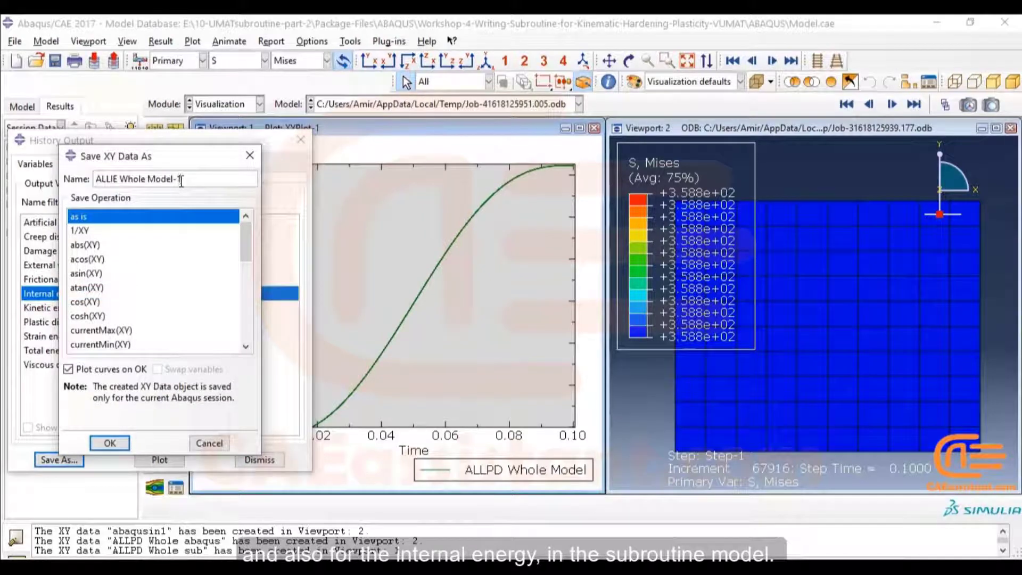
{"action": "key", "text": "BackSpace"}
{"action": "key", "text": "BackSpace"}
{"action": "key", "text": "BackSpace"}
{"action": "key", "text": "BackSpace"}
{"action": "key", "text": "BackSpace"}
{"action": "type", "text": "sub"}
{"action": "key", "text": "Return"}
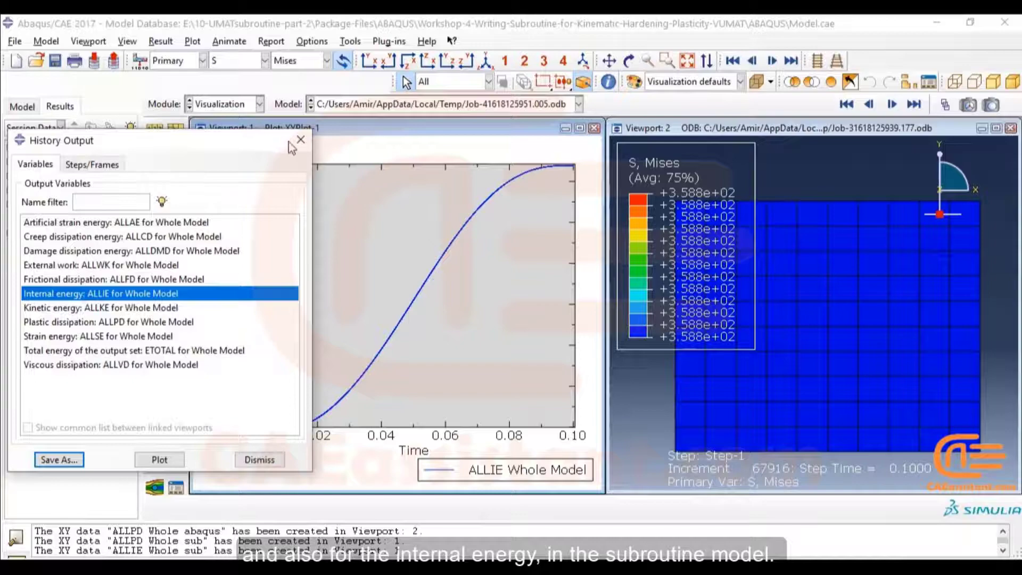
{"action": "left_click", "coordinate": [301, 139]}
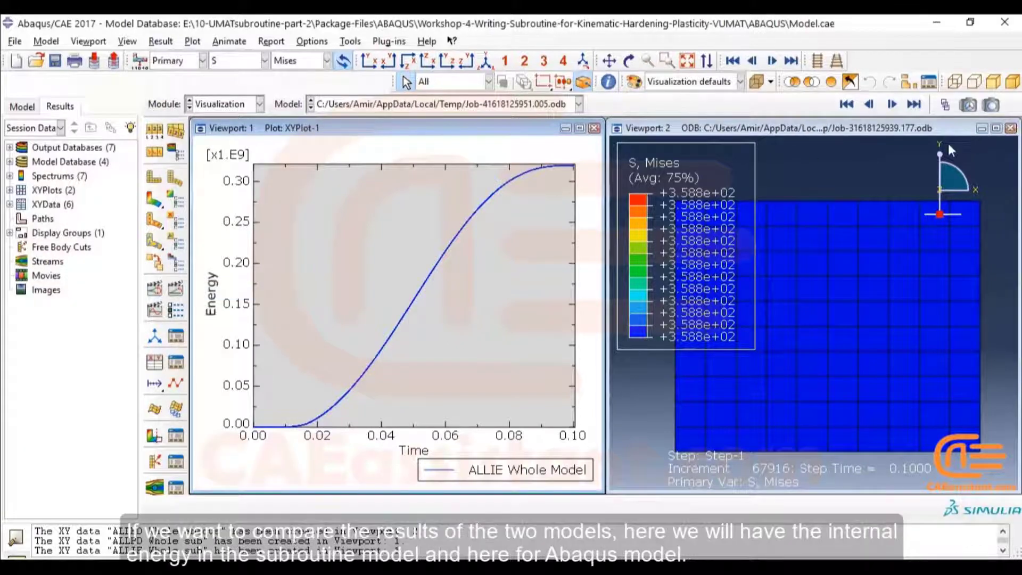
- Close Viewport 2, maximize Viewport 1, and open the XY Data Manager
{"action": "left_click", "coordinate": [1010, 127]}
{"action": "left_click", "coordinate": [580, 127]}
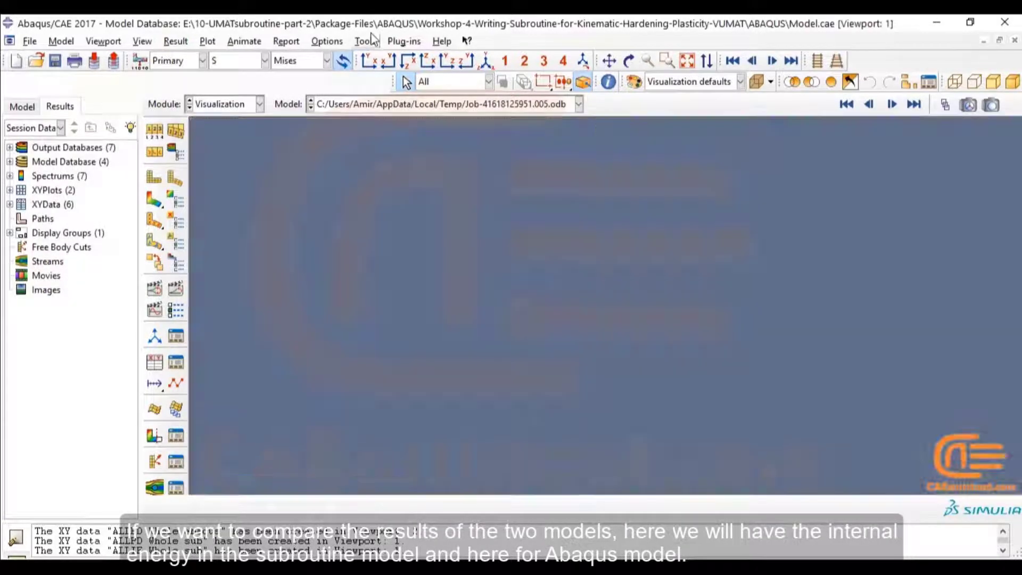
{"action": "left_click", "coordinate": [371, 41]}
{"action": "mouse_move", "coordinate": [388, 113]}
{"action": "left_click", "coordinate": [489, 114]}
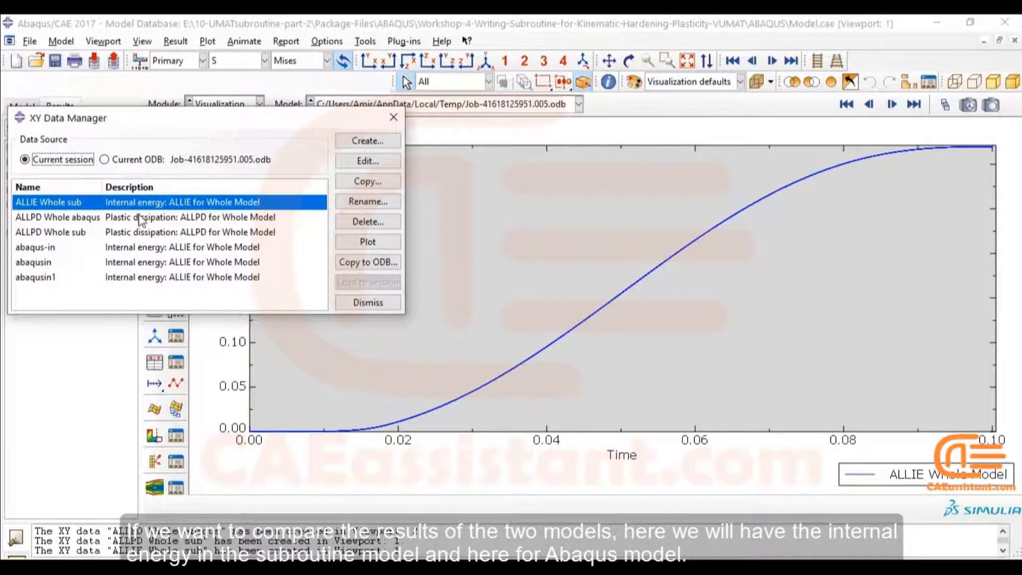
- Plot the "ALLIE Whole sub" and "abaqus-in" internal energy curves together, and move the manager dialog clear of the graph
{"action": "left_click", "coordinate": [94, 249], "text": "ctrl"}
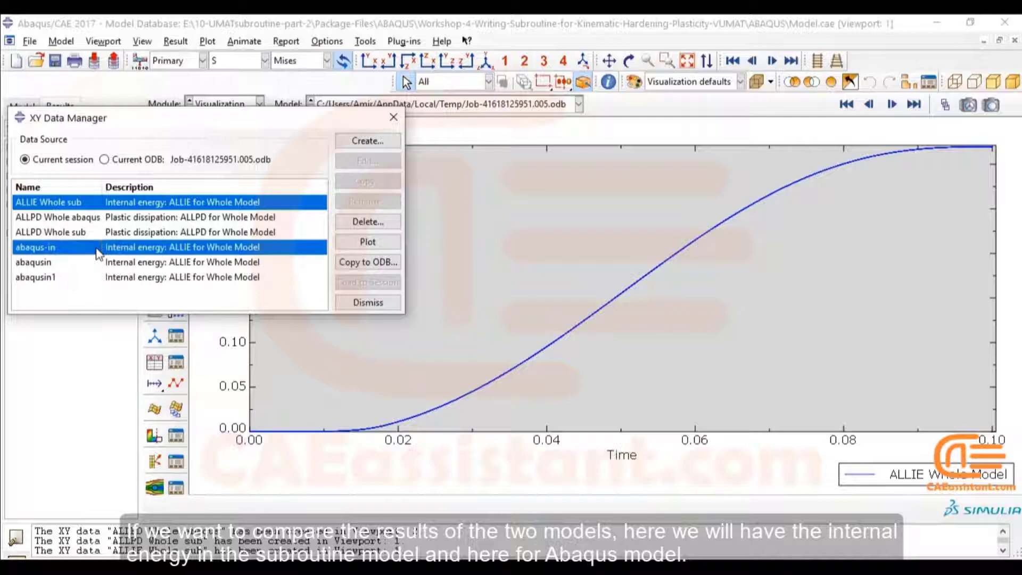
{"action": "left_click", "coordinate": [397, 240]}
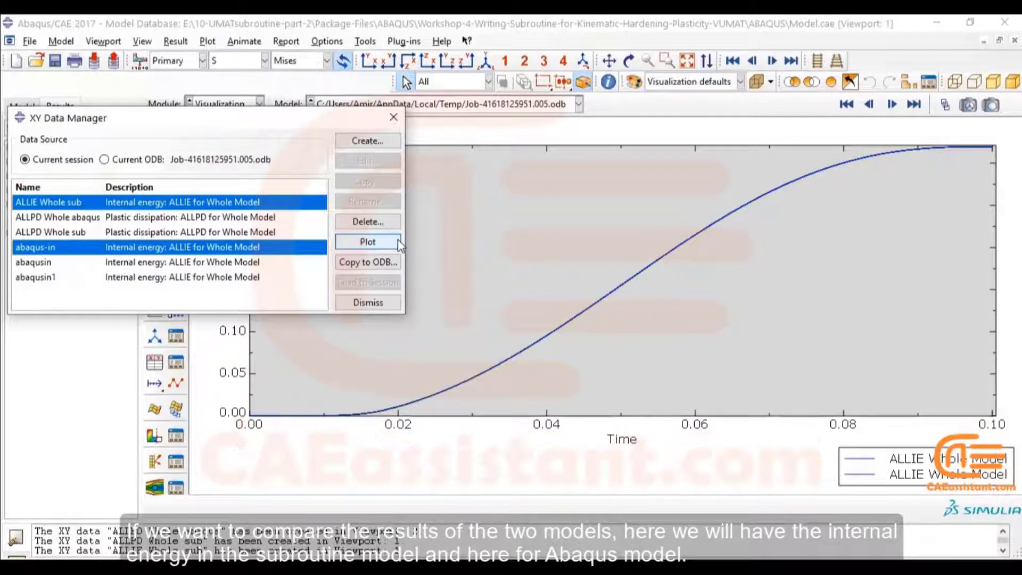
{"action": "left_click_drag", "start_coordinate": [387, 120], "coordinate": [420, 454]}
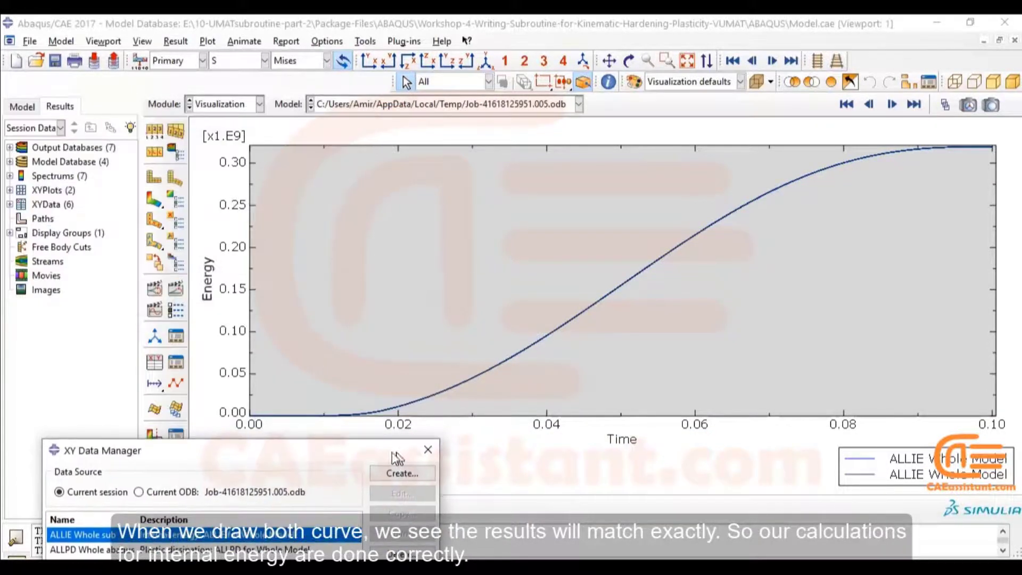
- In Curve Options, list only the currently plotted curves and give "ALLIE Whole sub" the thickest line
{"action": "left_click", "coordinate": [177, 384]}
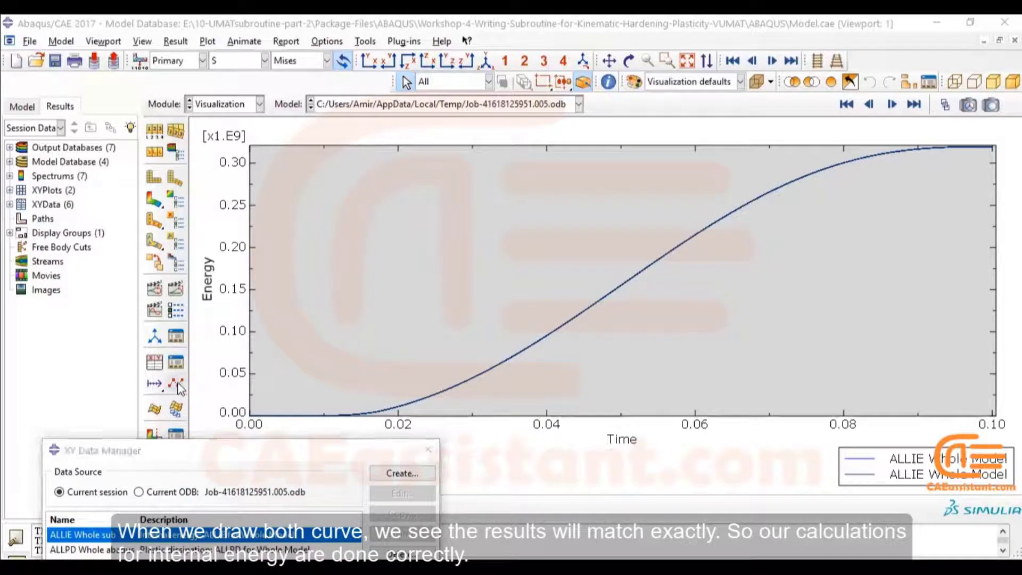
{"action": "left_click", "coordinate": [74, 140]}
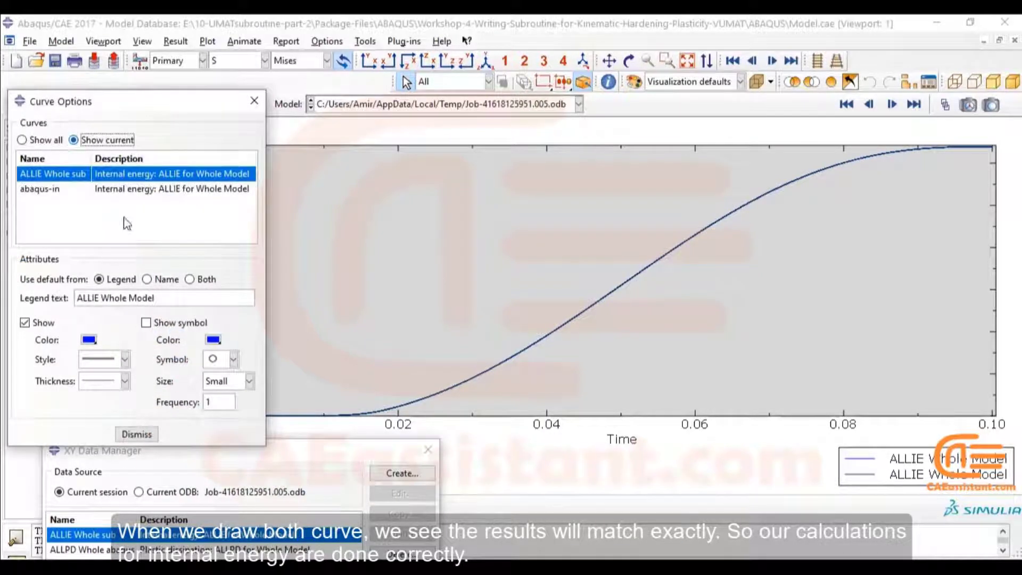
{"action": "left_click", "coordinate": [124, 381]}
{"action": "left_click", "coordinate": [106, 445]}
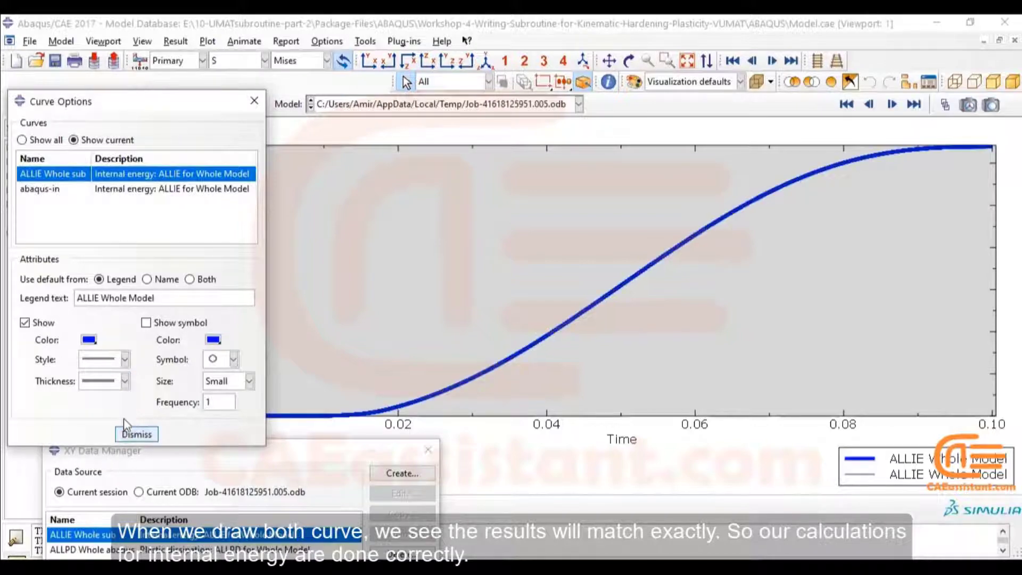
- Display the "abaqus-in" curve with symbols only instead of a line, using the Large symbol size
{"action": "left_click", "coordinate": [136, 190]}
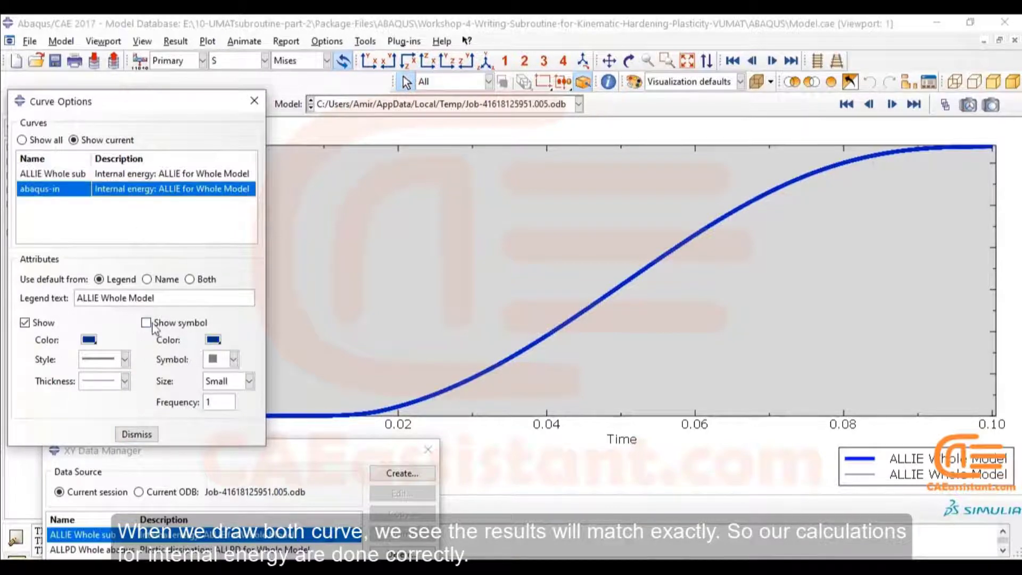
{"action": "left_click", "coordinate": [154, 326]}
{"action": "left_click", "coordinate": [45, 323]}
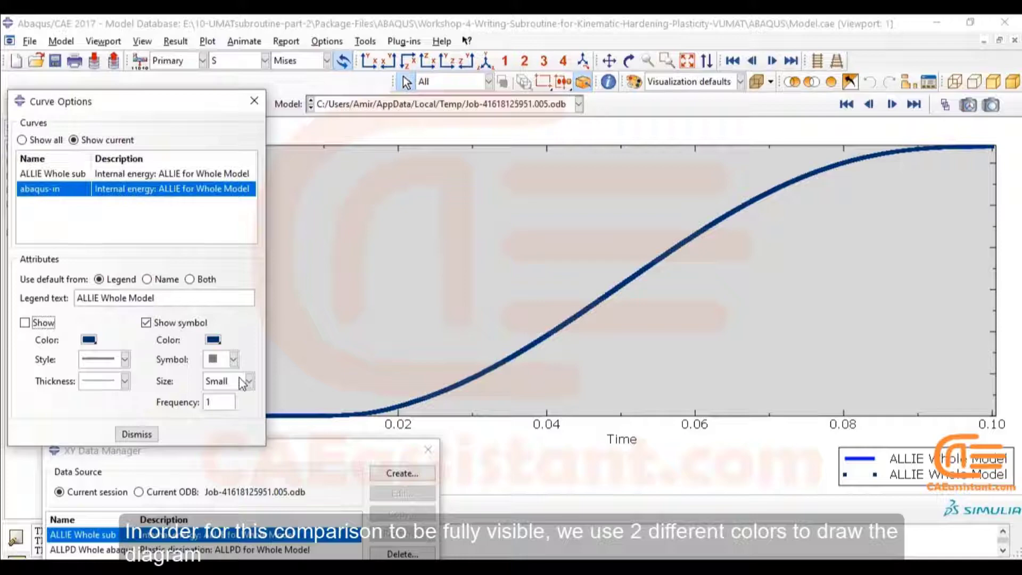
{"action": "left_click", "coordinate": [113, 363]}
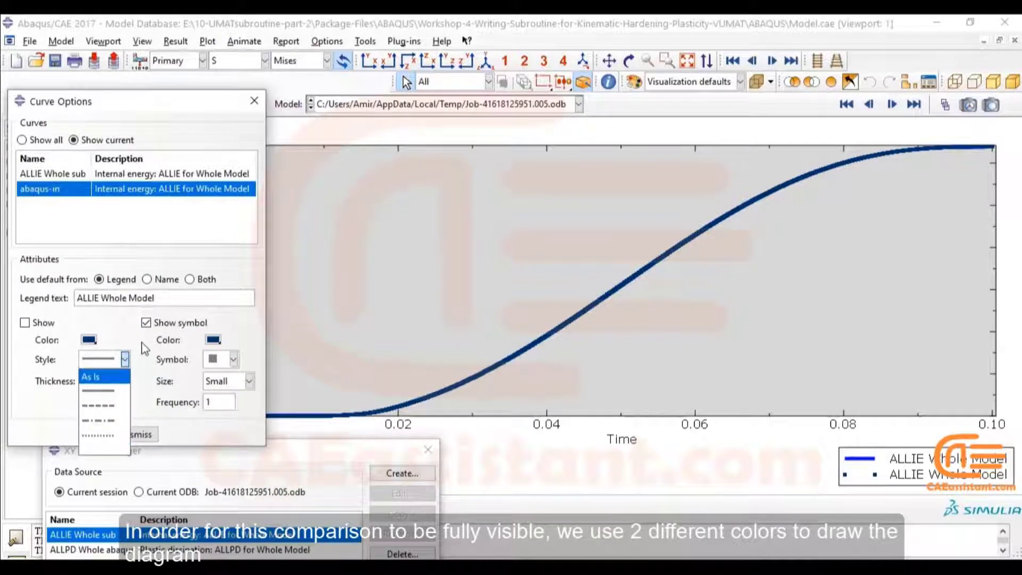
{"action": "left_click", "coordinate": [106, 436]}
{"action": "left_click", "coordinate": [223, 381]}
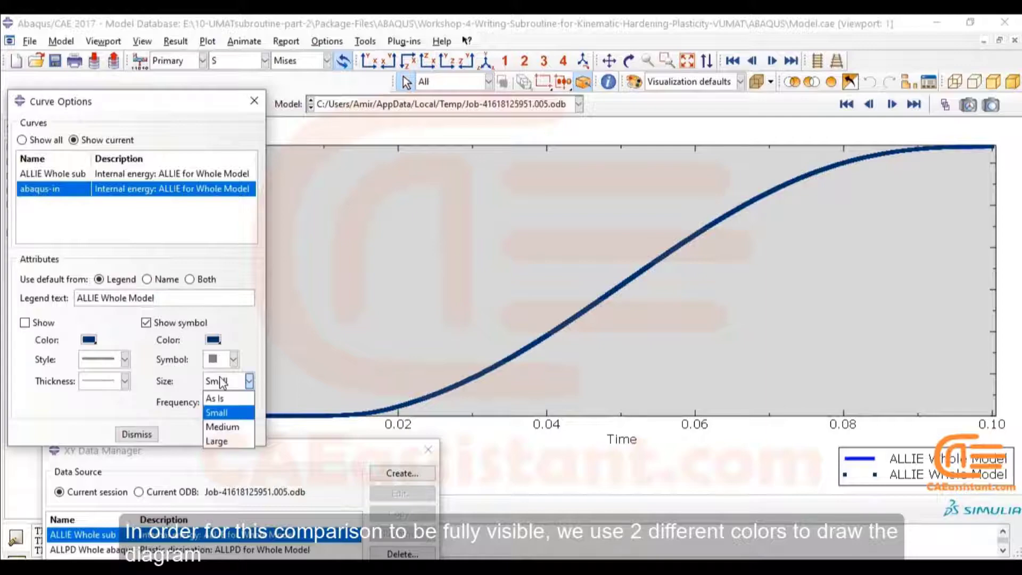
{"action": "left_click", "coordinate": [224, 442]}
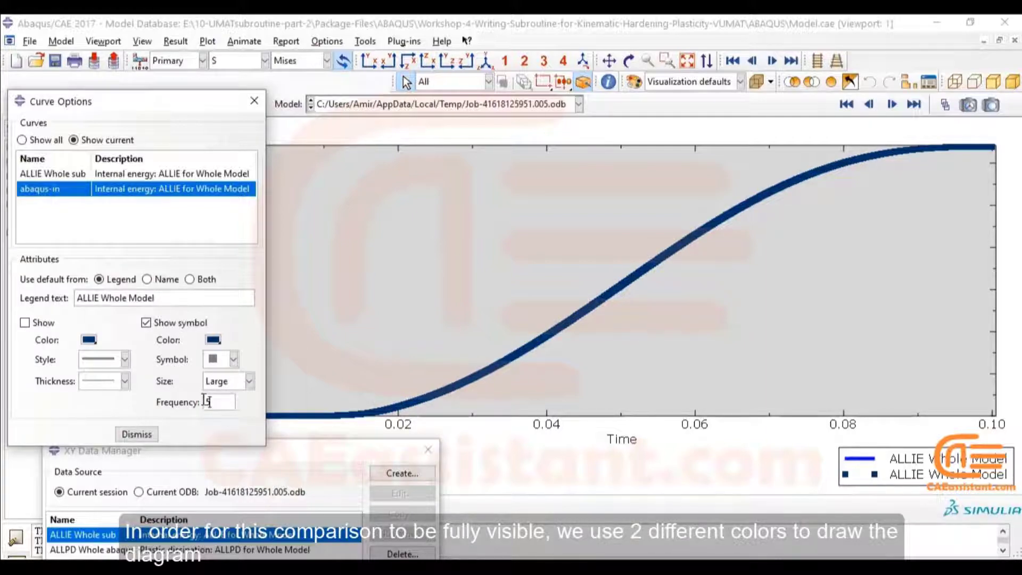
- Color the "abaqus-in" symbols red and set their frequency to 50
{"action": "left_click", "coordinate": [213, 340]}
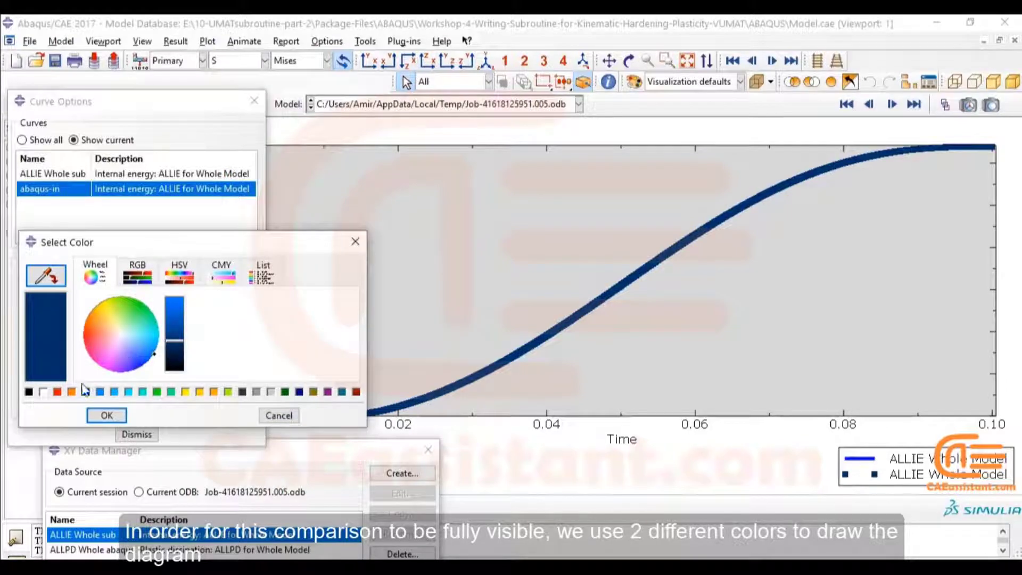
{"action": "left_click", "coordinate": [57, 392]}
{"action": "left_click", "coordinate": [107, 415]}
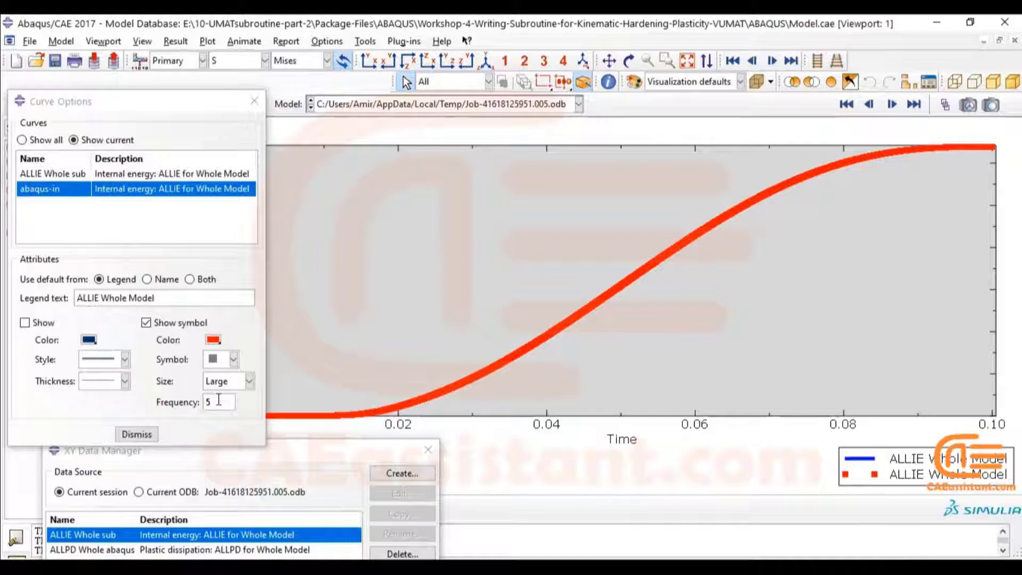
{"action": "left_click_drag", "start_coordinate": [218, 399], "coordinate": [202, 400]}
{"action": "type", "text": "1"}
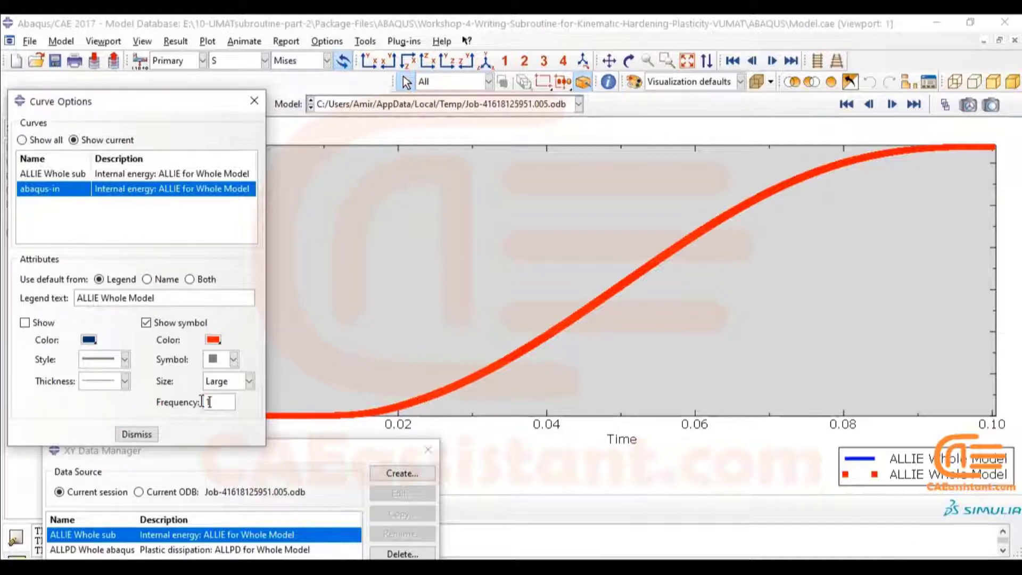
{"action": "type", "text": "00"}
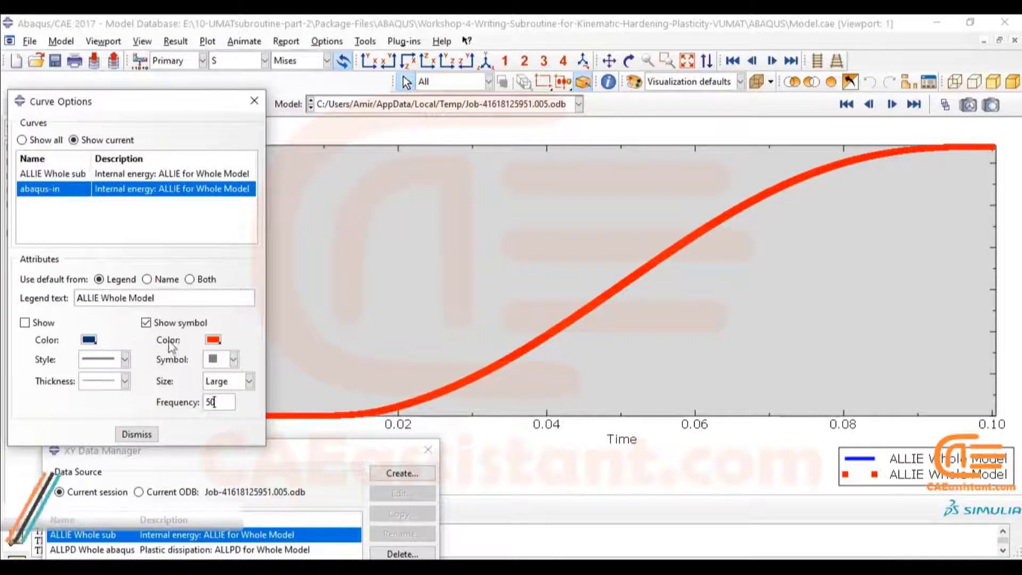
{"action": "left_click", "coordinate": [190, 299]}
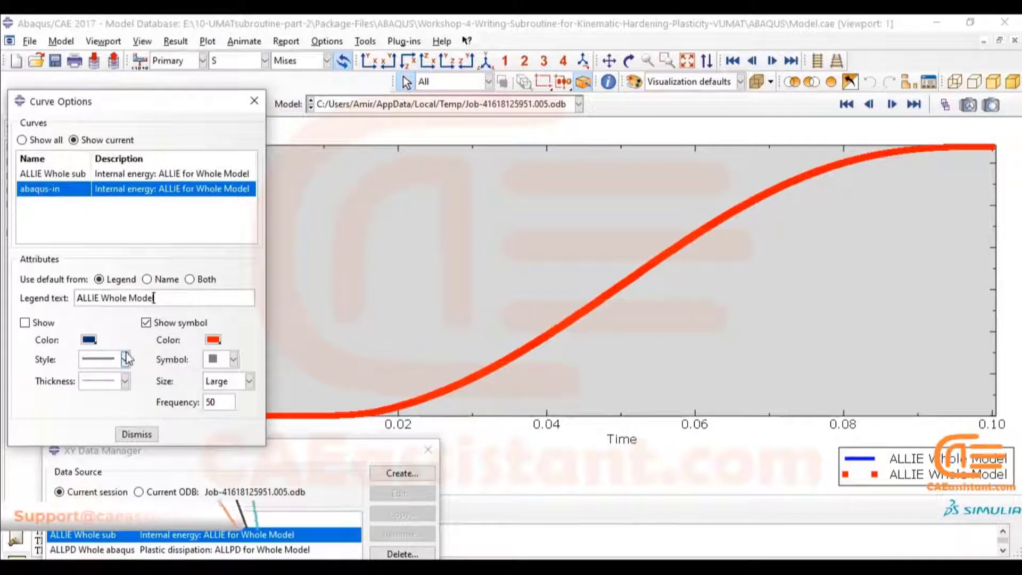
- Set the "ALLIE Whole sub" curve to the thinnest line thickness
{"action": "left_click", "coordinate": [115, 177]}
{"action": "left_click", "coordinate": [124, 381]}
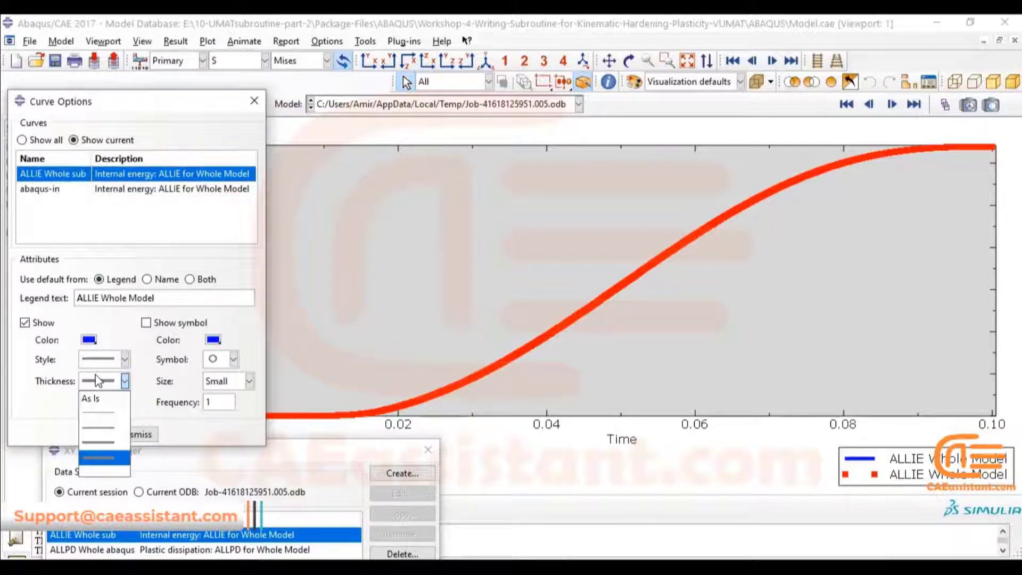
{"action": "left_click", "coordinate": [99, 415]}
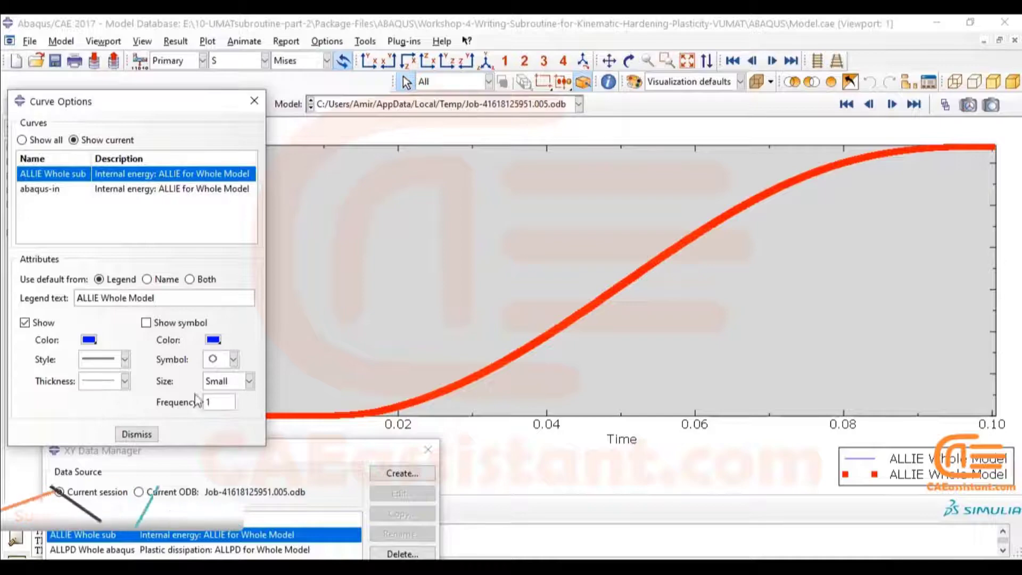
- Change the "abaqus-in" curve symbols to the Small size and the plus-sign shape
{"action": "left_click", "coordinate": [135, 192]}
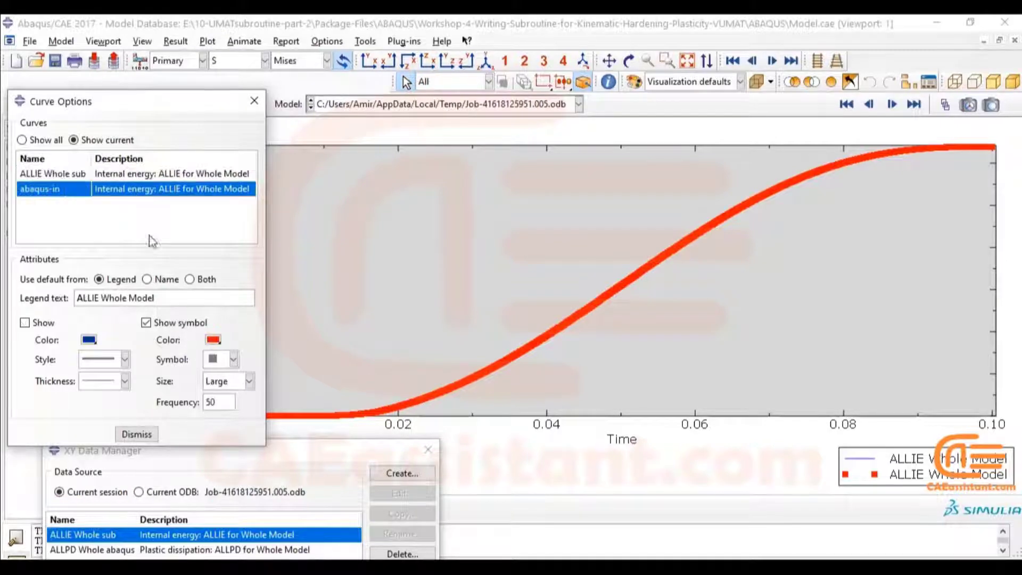
{"action": "left_click", "coordinate": [226, 381]}
{"action": "left_click", "coordinate": [226, 412]}
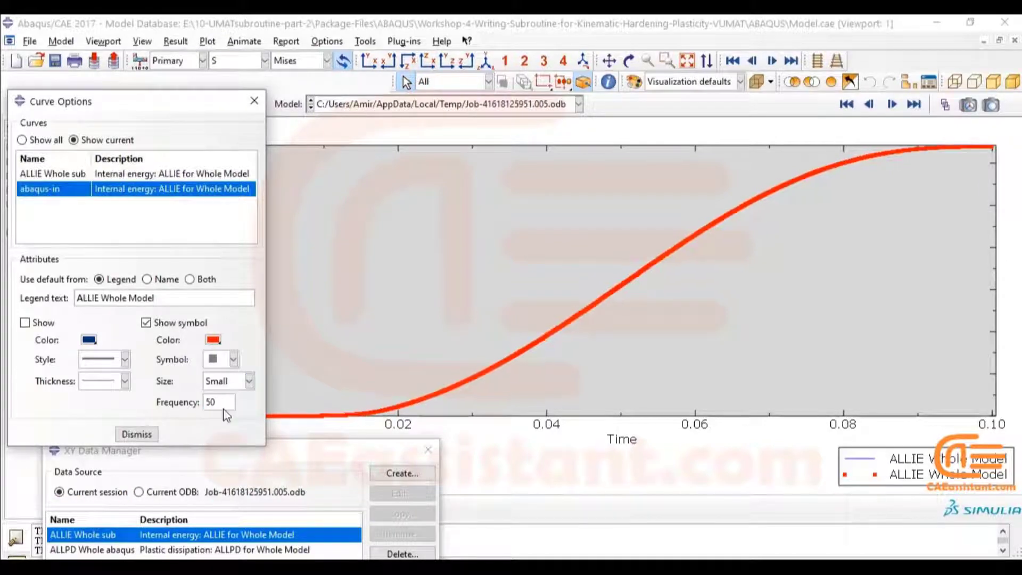
{"action": "left_click", "coordinate": [233, 359]}
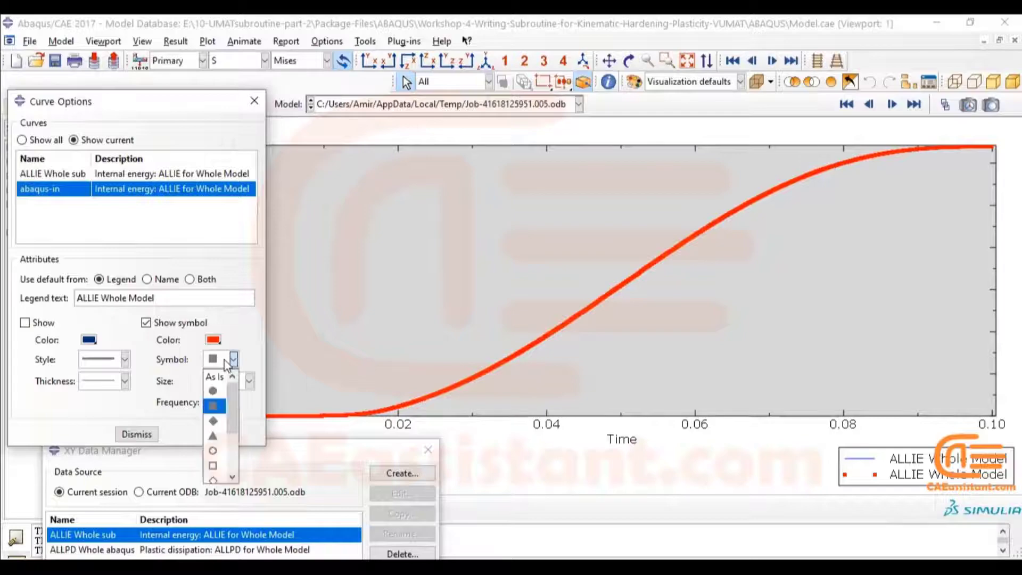
{"action": "scroll", "coordinate": [221, 425], "scroll_direction": "down", "scroll_amount": 3}
{"action": "left_click", "coordinate": [216, 429]}
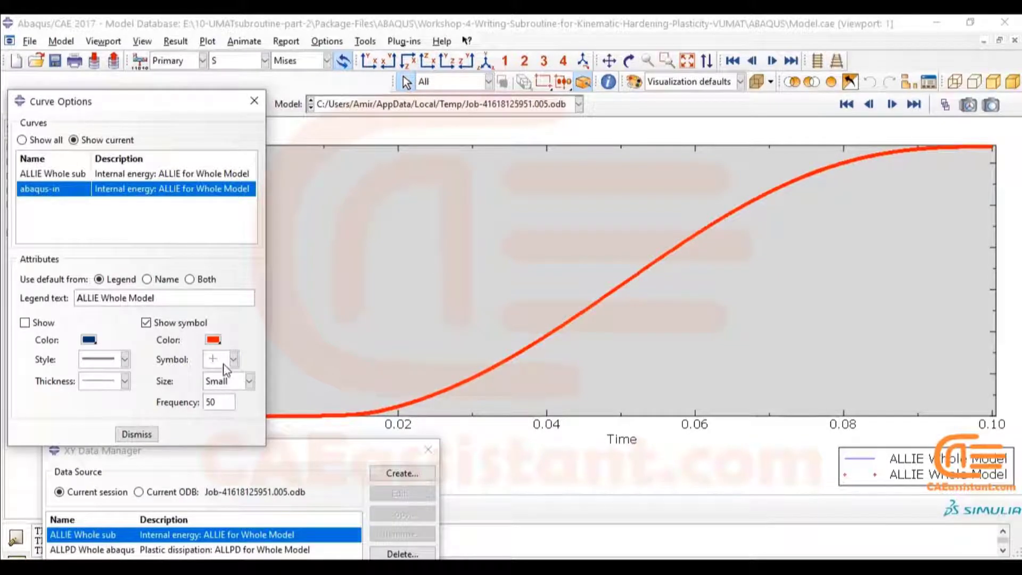
- Show the "abaqus-in" curve as a red line and hide its symbols
{"action": "left_click", "coordinate": [27, 323]}
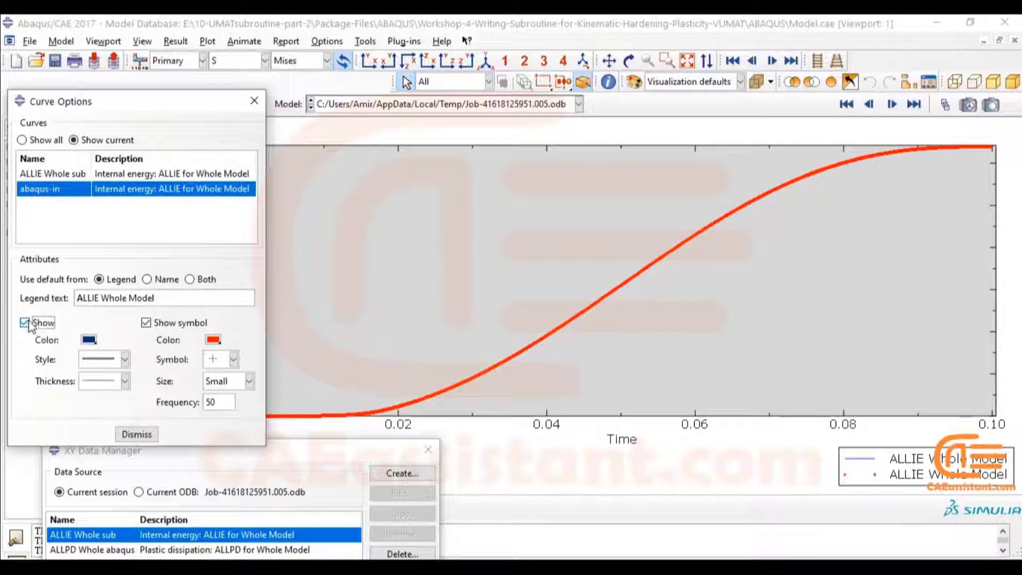
{"action": "left_click", "coordinate": [89, 340]}
{"action": "left_click", "coordinate": [57, 392]}
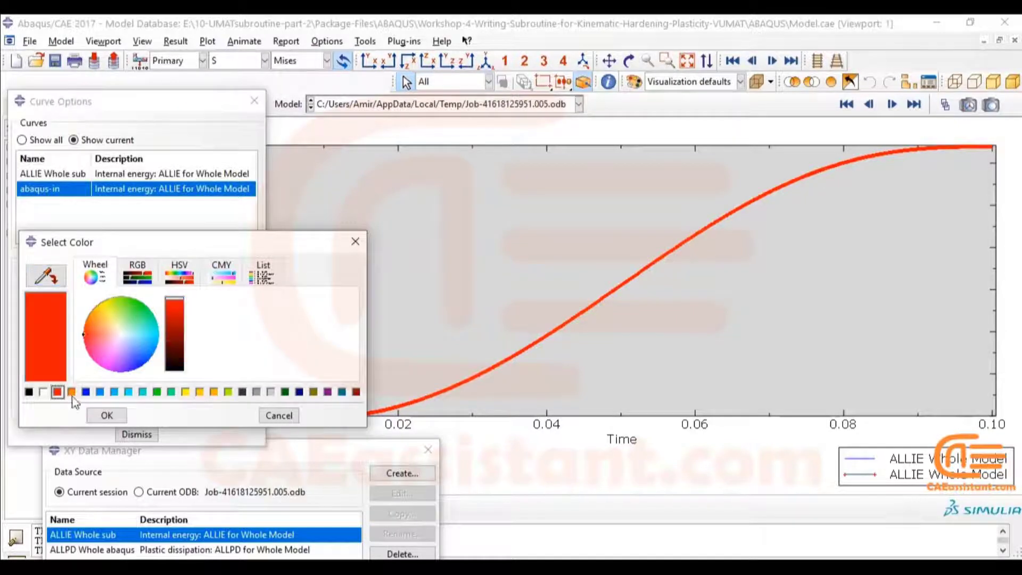
{"action": "left_click", "coordinate": [107, 415]}
{"action": "left_click", "coordinate": [155, 323]}
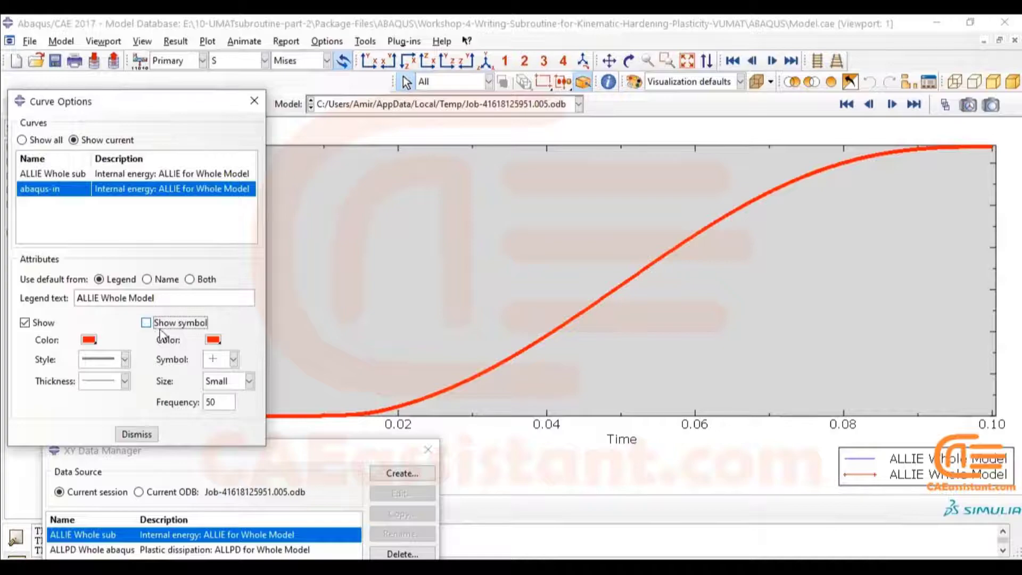
- Adjust the "abaqus-in" line thickness, set its style to dotted, and close the curve options
{"action": "left_click", "coordinate": [124, 381]}
{"action": "left_click", "coordinate": [99, 397]}
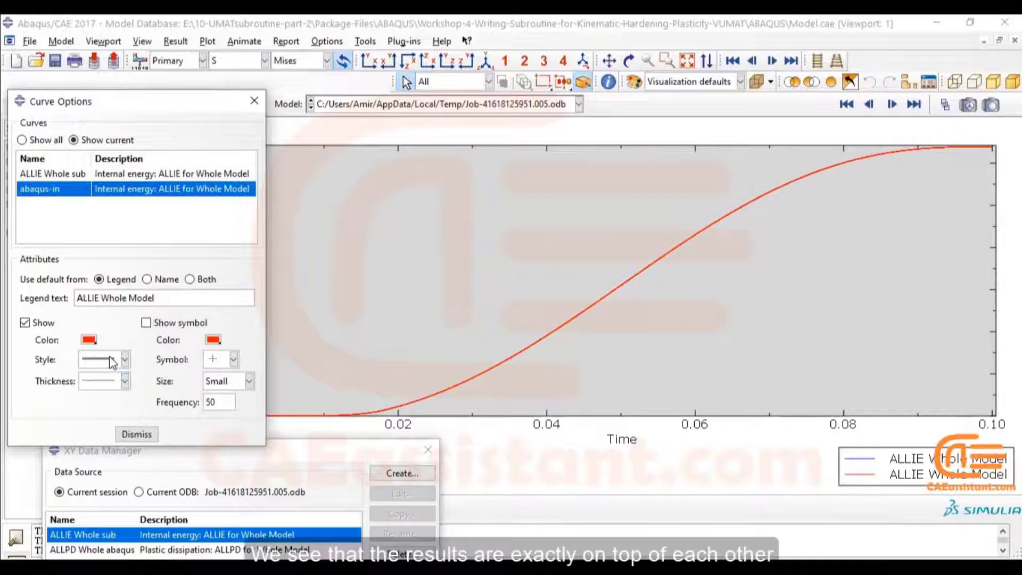
{"action": "left_click", "coordinate": [125, 359]}
{"action": "left_click", "coordinate": [99, 439]}
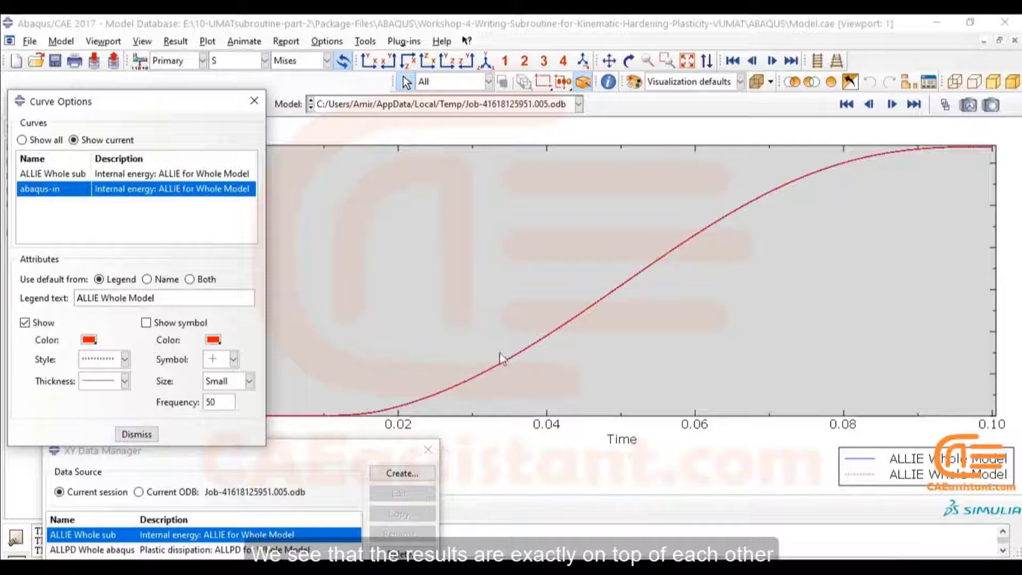
{"action": "left_click", "coordinate": [255, 101]}
- Plot "ALLPD Whole abaqus" and "ALLPD Whole sub" together from the XY Data Manager and close the manager
{"action": "left_click_drag", "start_coordinate": [222, 462], "coordinate": [223, 228]}
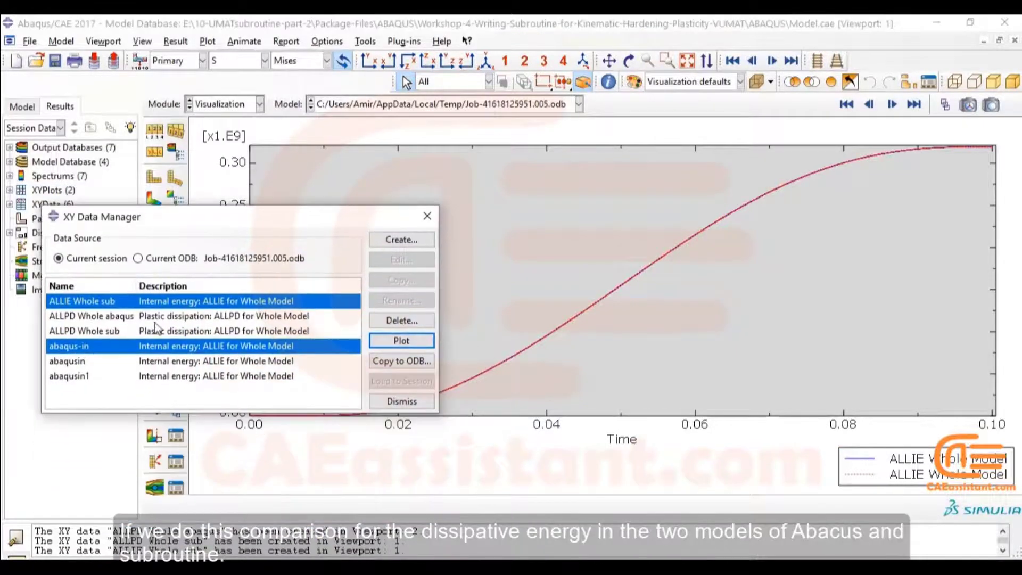
{"action": "left_click", "coordinate": [151, 317]}
{"action": "left_click", "coordinate": [149, 331], "text": "shift"}
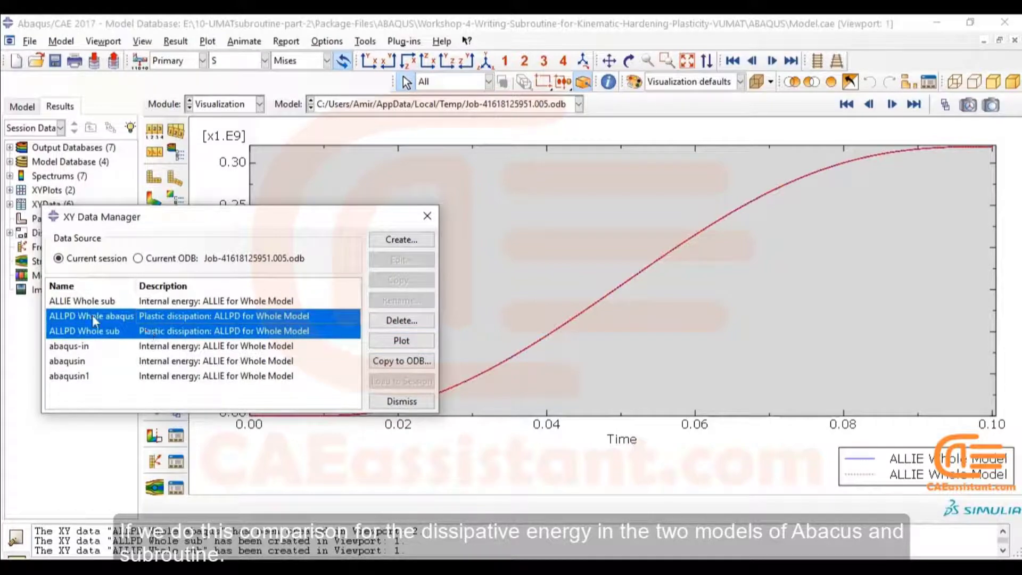
{"action": "left_click", "coordinate": [388, 343]}
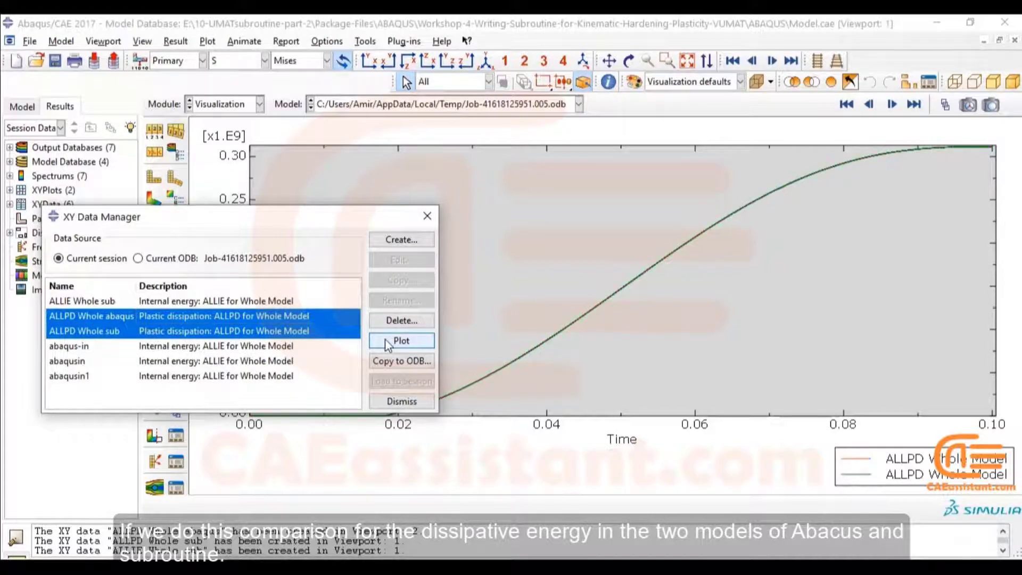
{"action": "left_click", "coordinate": [427, 215]}
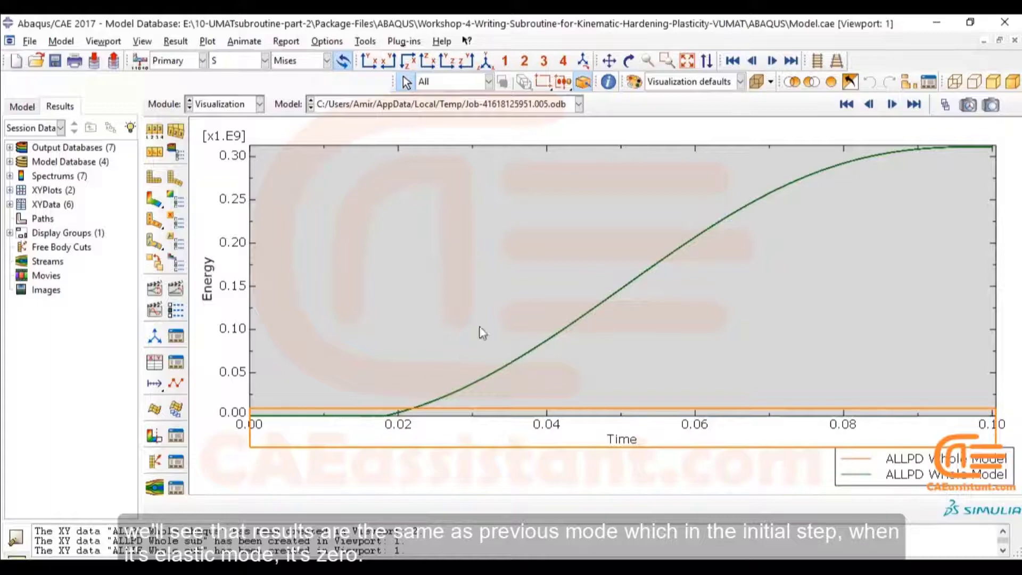
- Give the plotted "ALLPD Whole abaqus" curve the thickest line and set its legend text to "ALLPD Whole Model-ABAQUS"
{"action": "left_click", "coordinate": [177, 385]}
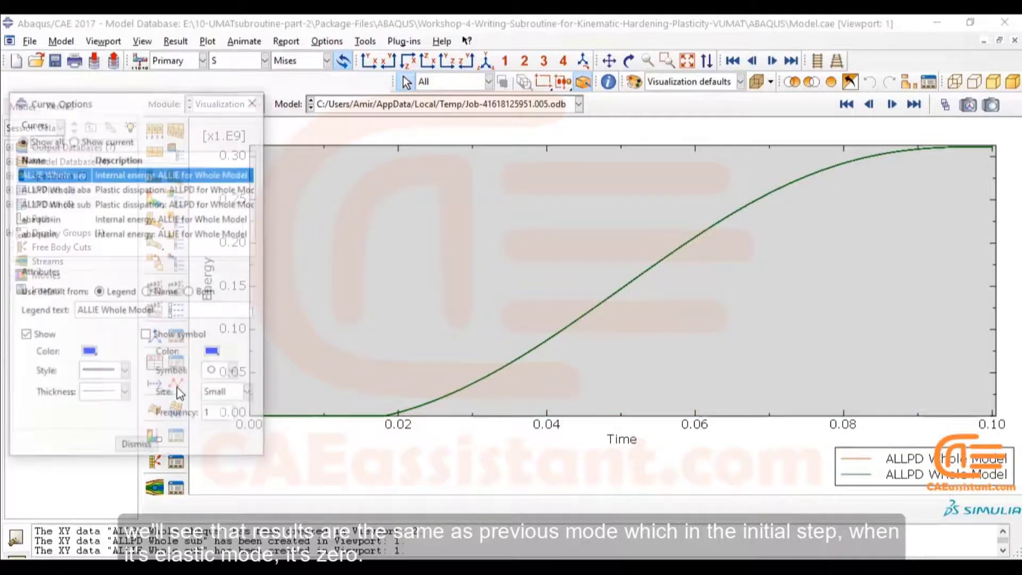
{"action": "left_click", "coordinate": [121, 140]}
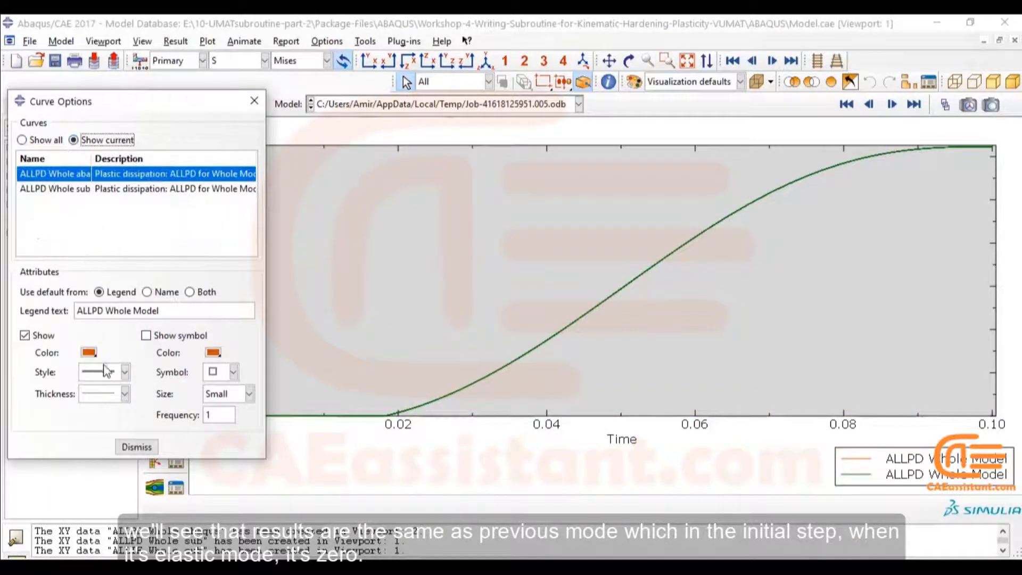
{"action": "left_click", "coordinate": [107, 395]}
{"action": "left_click", "coordinate": [101, 469]}
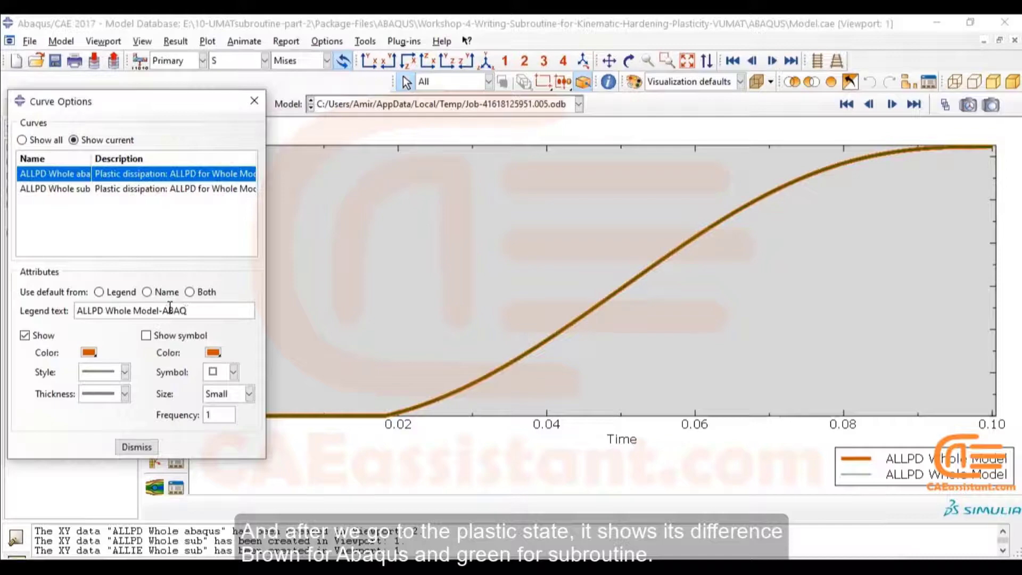
- Set the legend text of the "ALLPD Whole sub" curve to "ALLPD Whole Model-SUB" and close the curve options
{"action": "left_click", "coordinate": [87, 188]}
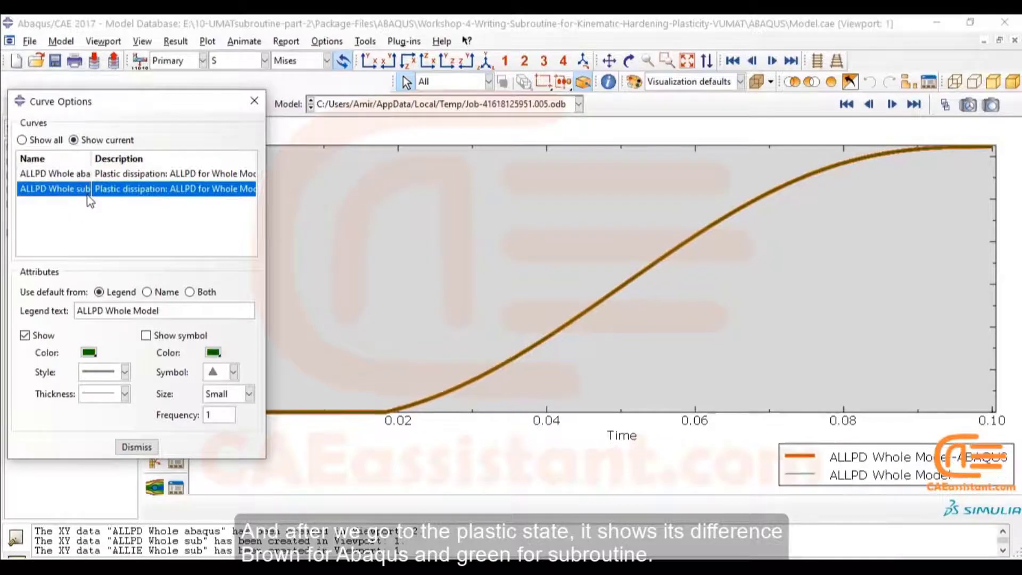
{"action": "left_click", "coordinate": [180, 309]}
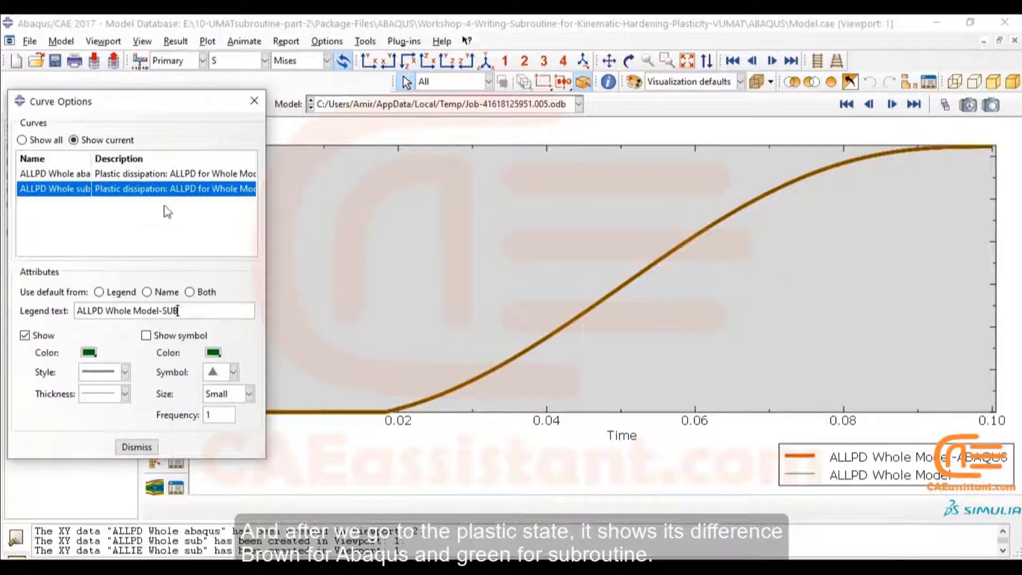
{"action": "left_click", "coordinate": [172, 176]}
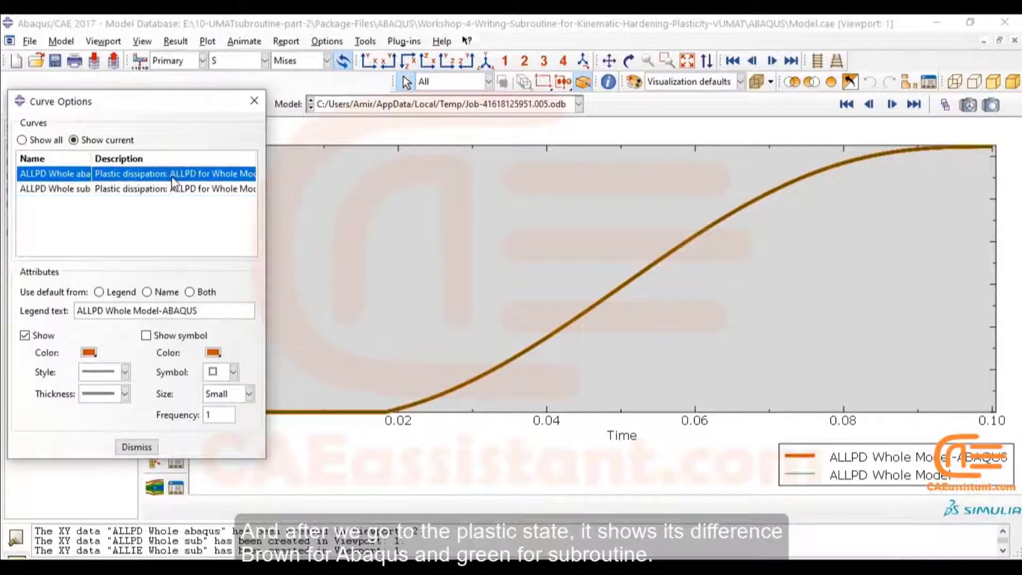
{"action": "left_click", "coordinate": [135, 447]}
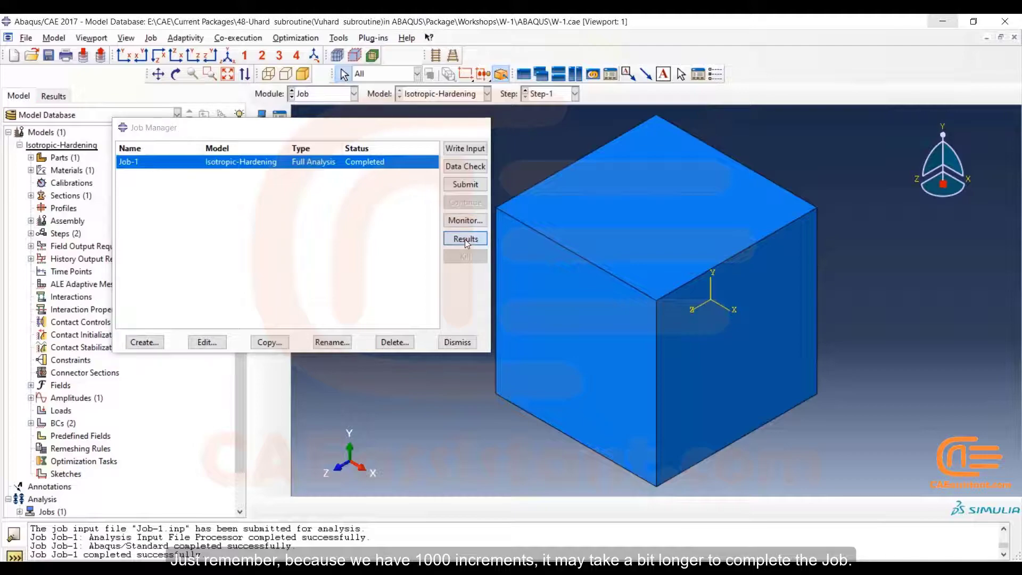
- Open the results of Job-1 and view the Mises stress contour from the initial frame through the first increments
{"action": "left_click", "coordinate": [464, 239]}
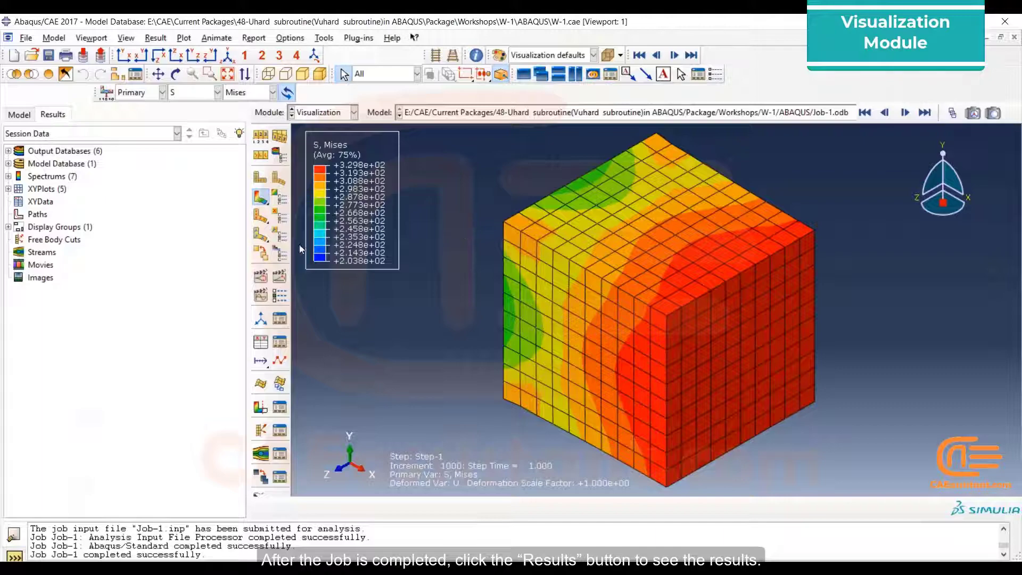
{"action": "left_click", "coordinate": [871, 115]}
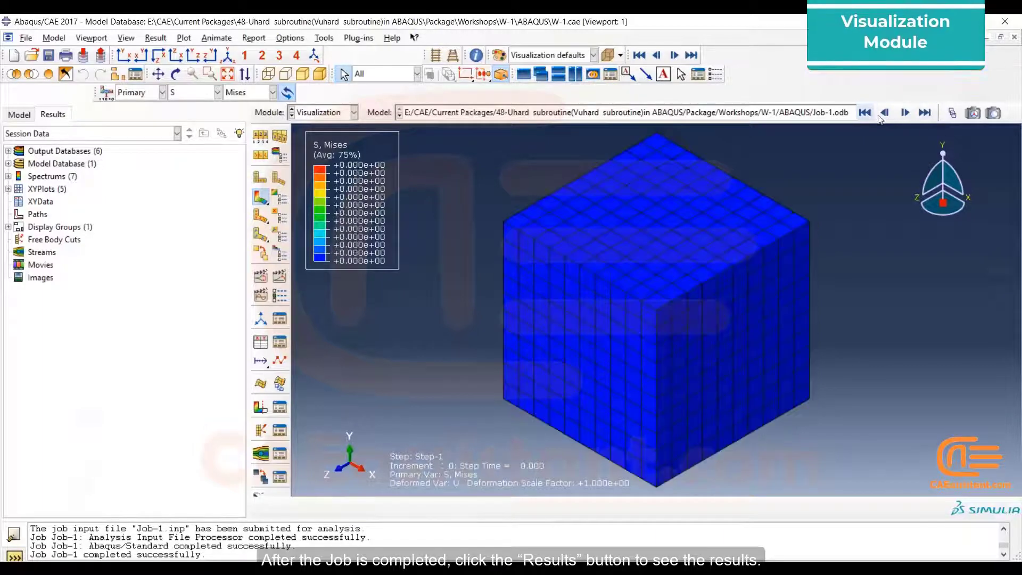
{"action": "left_click", "coordinate": [905, 114]}
{"action": "left_click", "coordinate": [905, 114]}
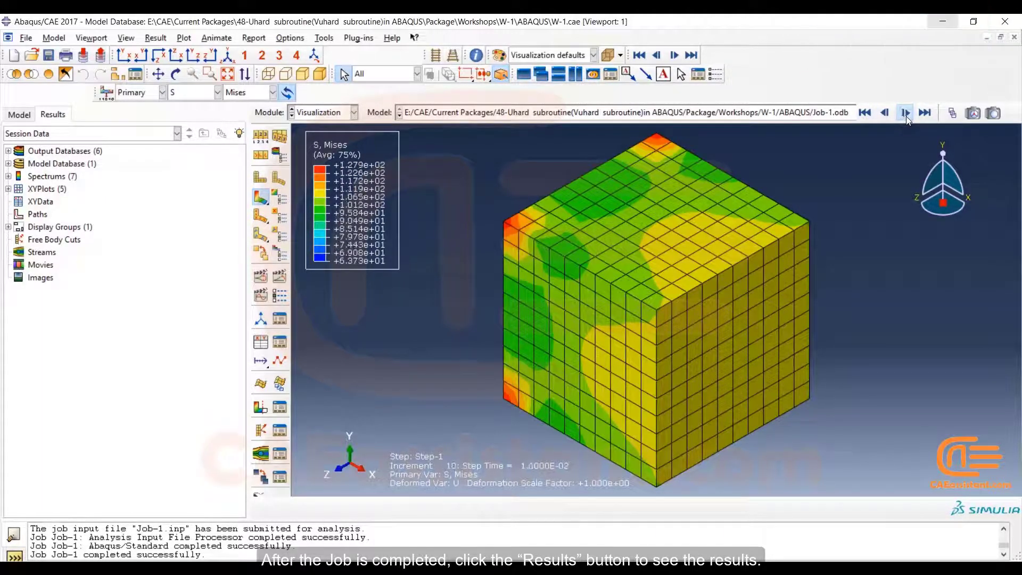
{"action": "left_click", "coordinate": [905, 114]}
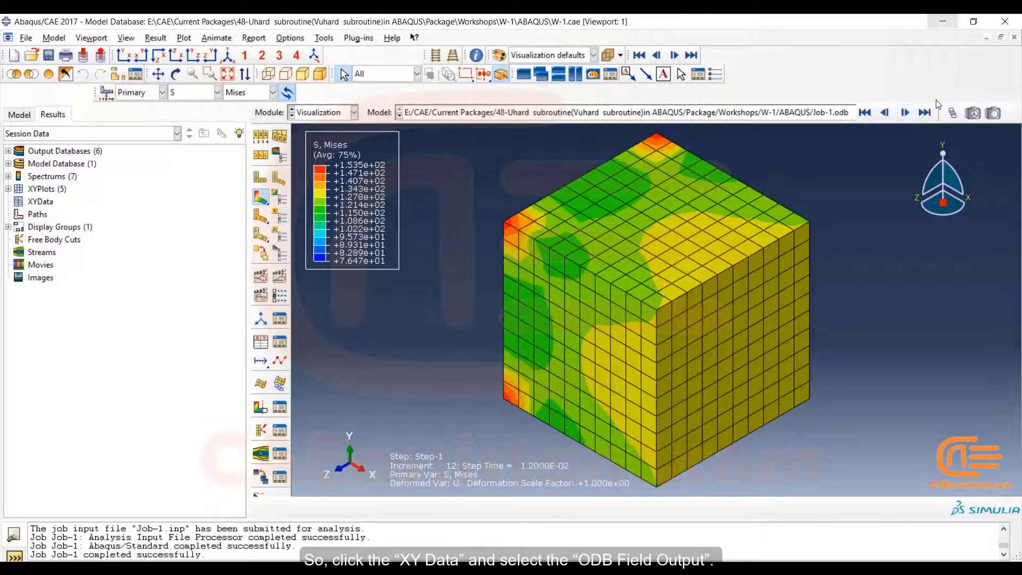
- Create XY data from the ODB field output and add the S11 stress component to the Mises selection
{"action": "left_click", "coordinate": [324, 38]}
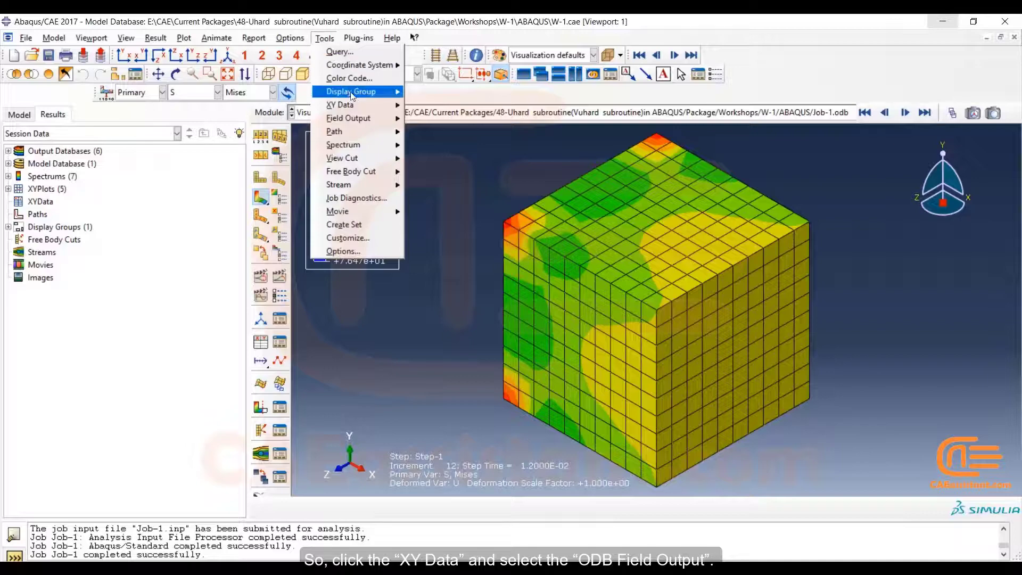
{"action": "mouse_move", "coordinate": [360, 109]}
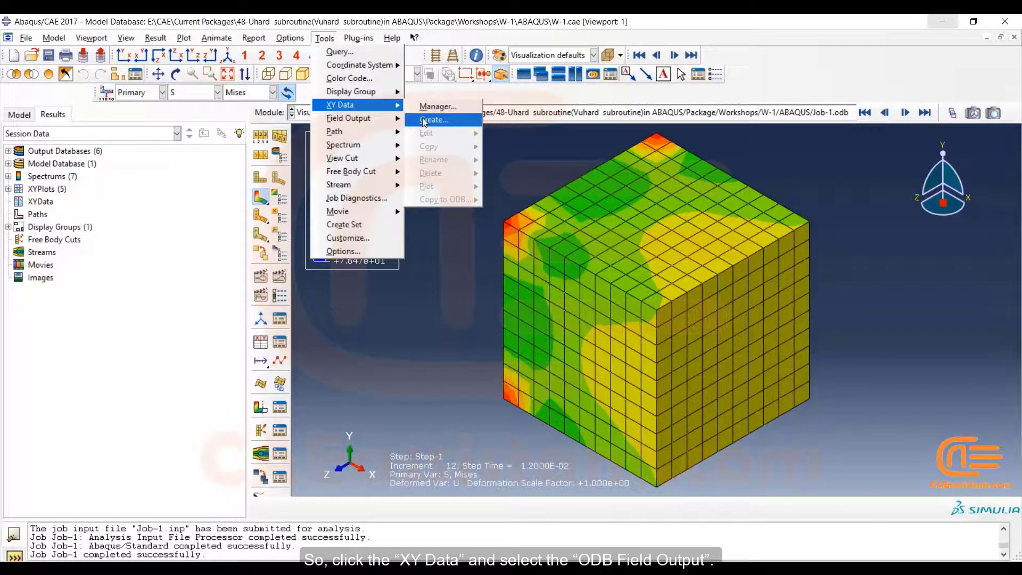
{"action": "left_click", "coordinate": [424, 120]}
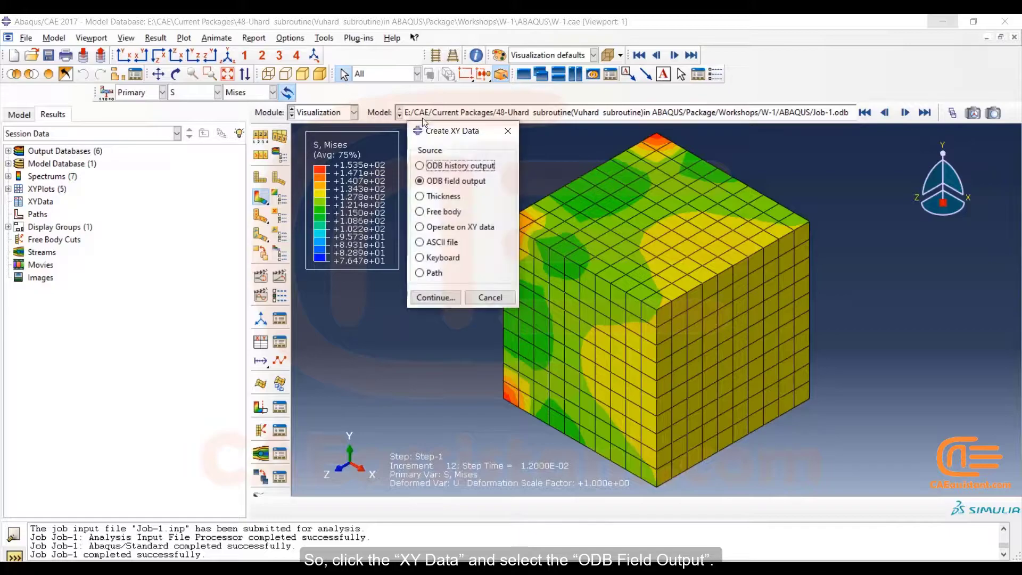
{"action": "left_click", "coordinate": [436, 298]}
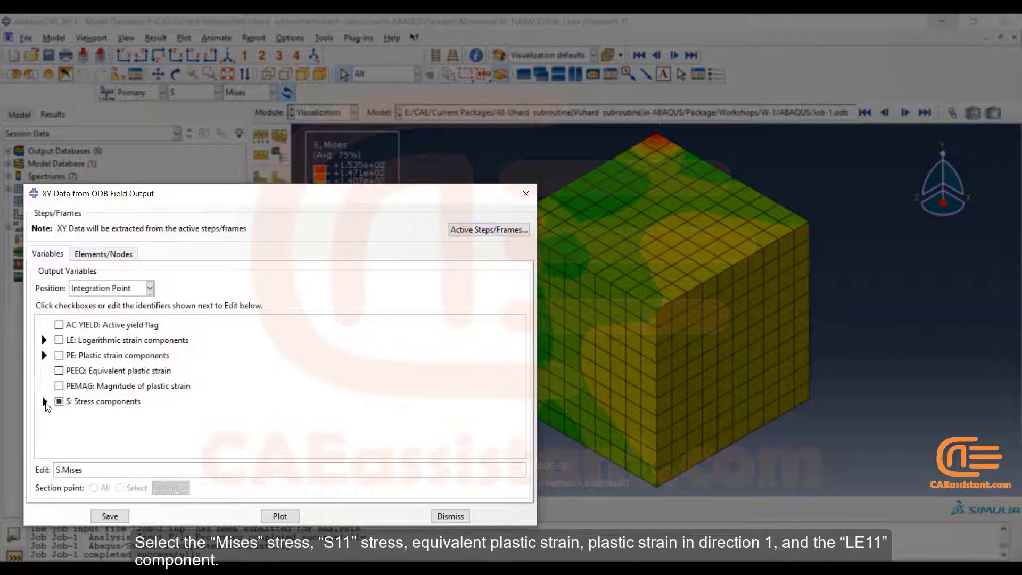
{"action": "left_click", "coordinate": [45, 402]}
{"action": "scroll", "coordinate": [75, 424], "scroll_direction": "down", "scroll_amount": 4}
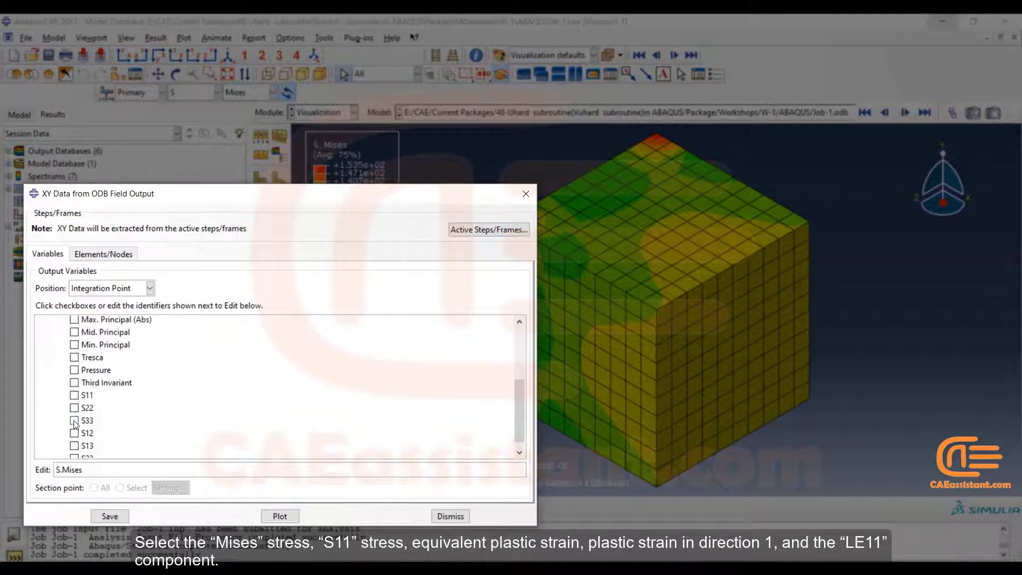
{"action": "left_click", "coordinate": [74, 395]}
- Add equivalent plastic strain PEEQ, plastic strain PE11 and logarithmic strain LE11 to the output variables
{"action": "scroll", "coordinate": [73, 394], "scroll_direction": "up", "scroll_amount": 3}
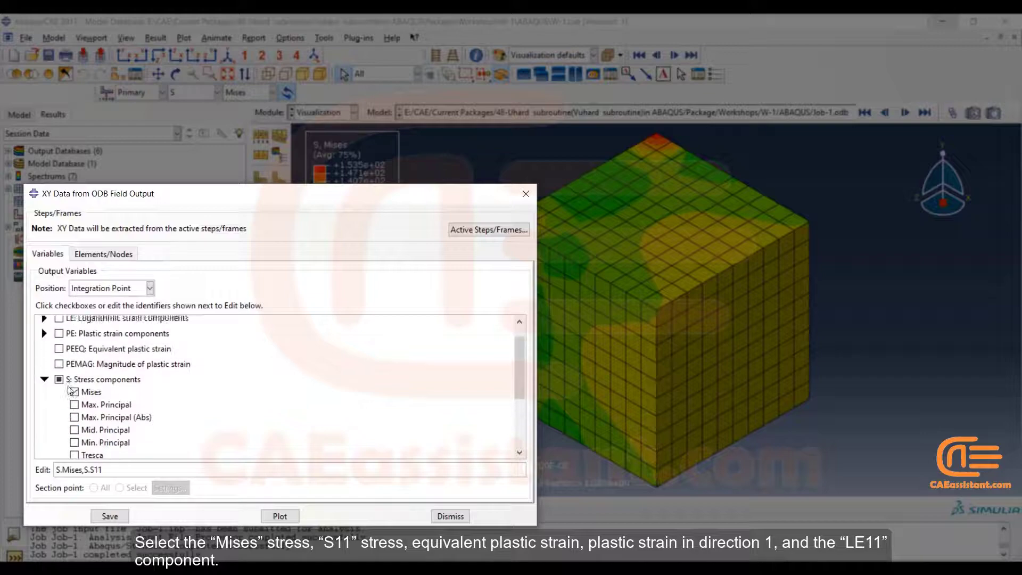
{"action": "left_click", "coordinate": [59, 349]}
{"action": "left_click", "coordinate": [44, 333]}
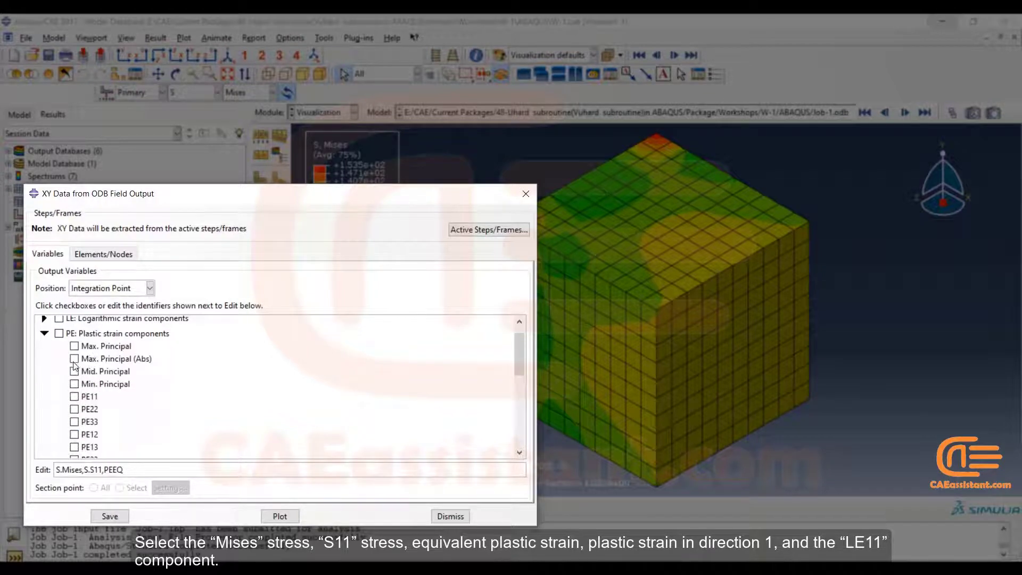
{"action": "left_click", "coordinate": [74, 396]}
{"action": "scroll", "coordinate": [51, 375], "scroll_direction": "up", "scroll_amount": 1}
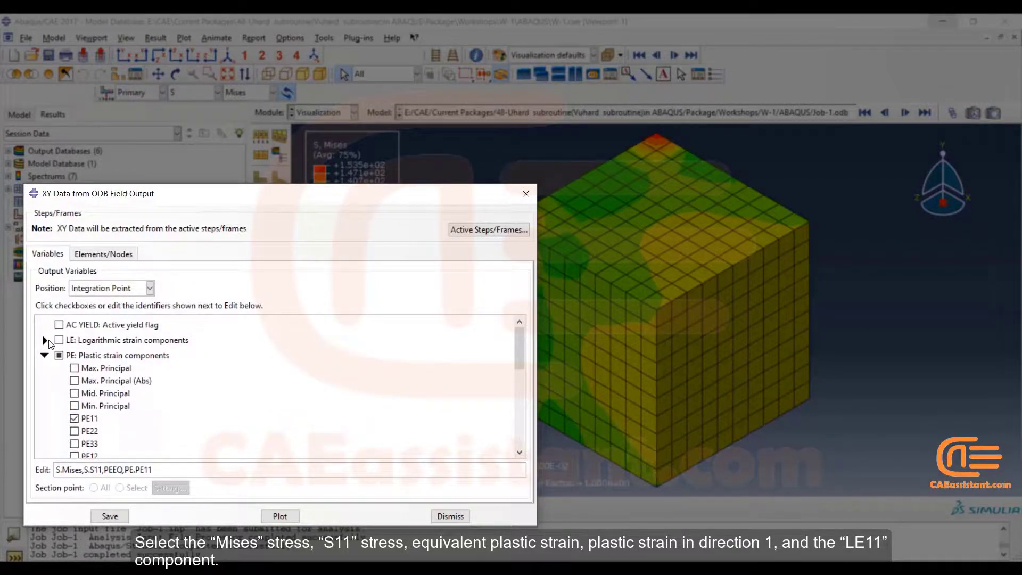
{"action": "left_click", "coordinate": [45, 340]}
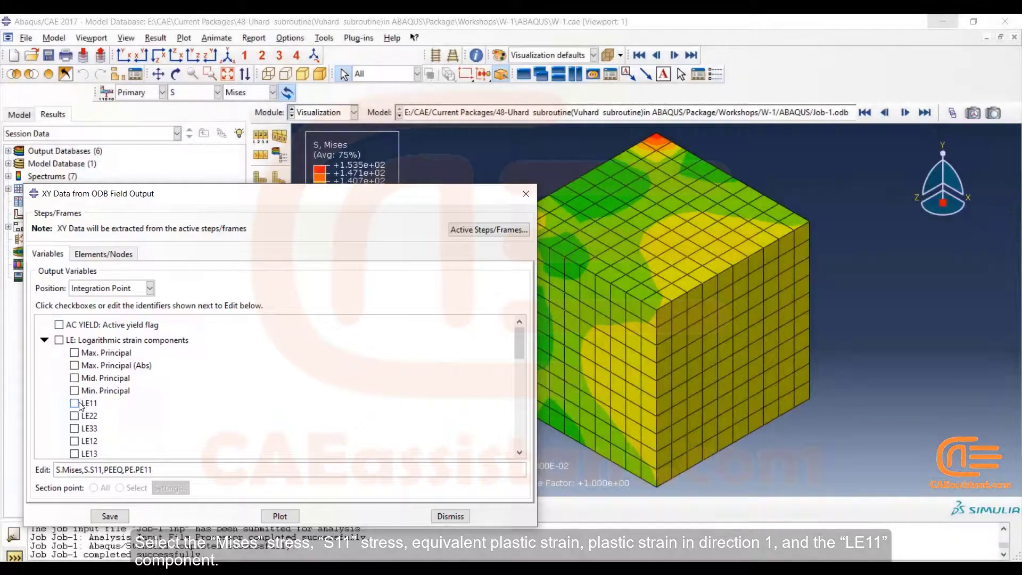
{"action": "left_click", "coordinate": [74, 403]}
- Pick the middle element of the cube's right-hand face and save its XY data under default names, with the last frame displayed
{"action": "left_click", "coordinate": [113, 254]}
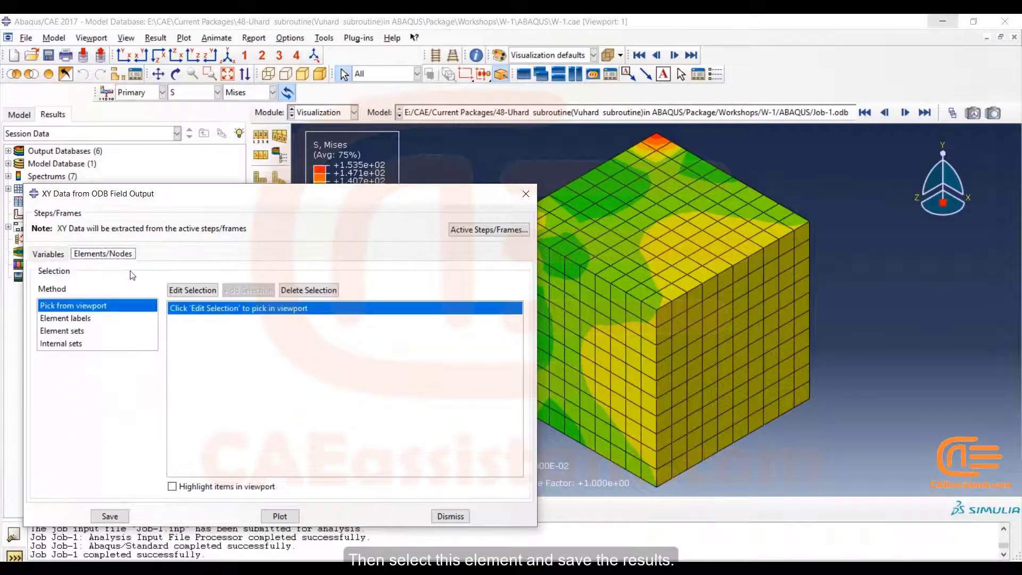
{"action": "left_click", "coordinate": [192, 292]}
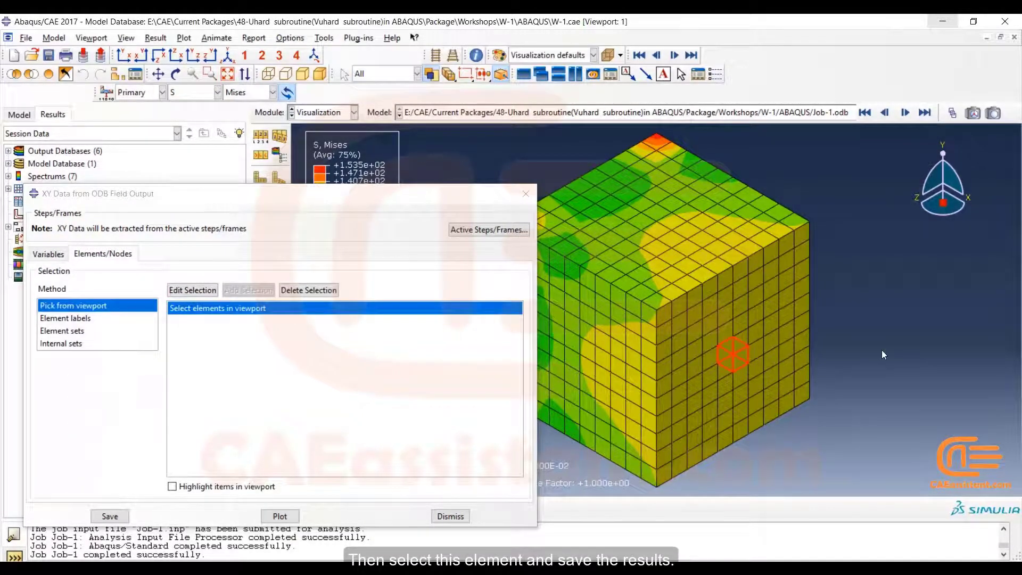
{"action": "left_click", "coordinate": [925, 112]}
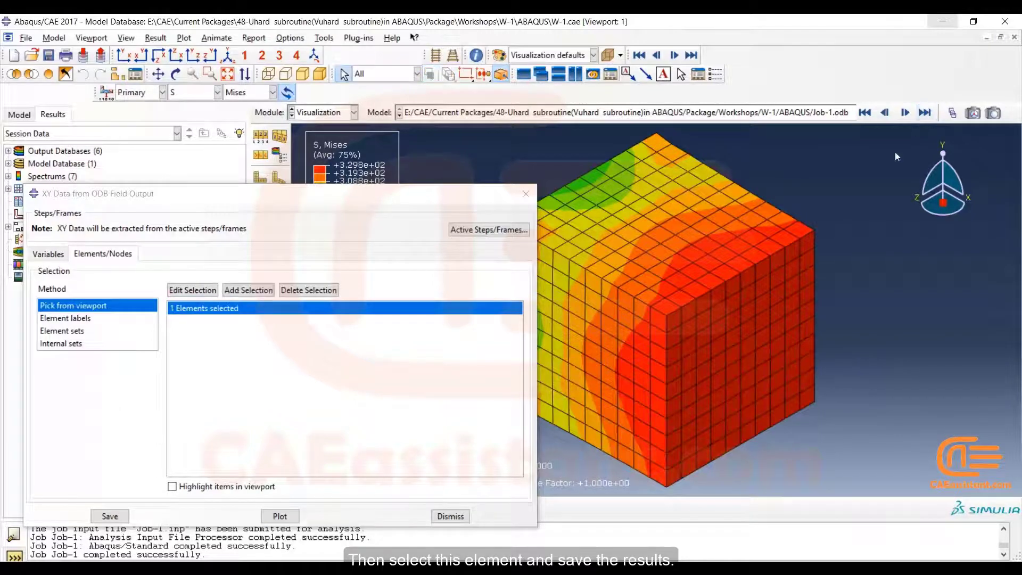
{"action": "left_click", "coordinate": [110, 516]}
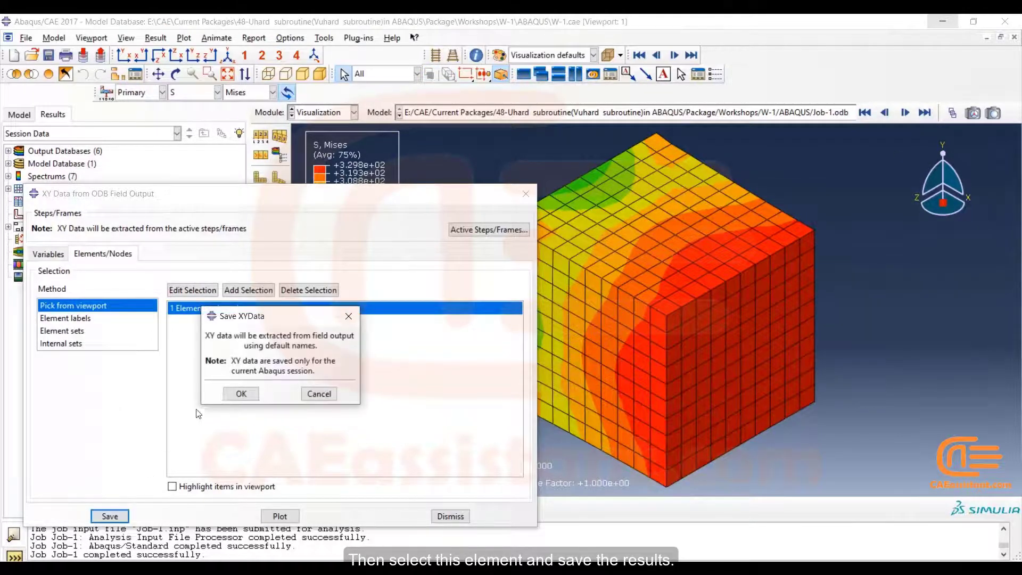
{"action": "left_click", "coordinate": [242, 395]}
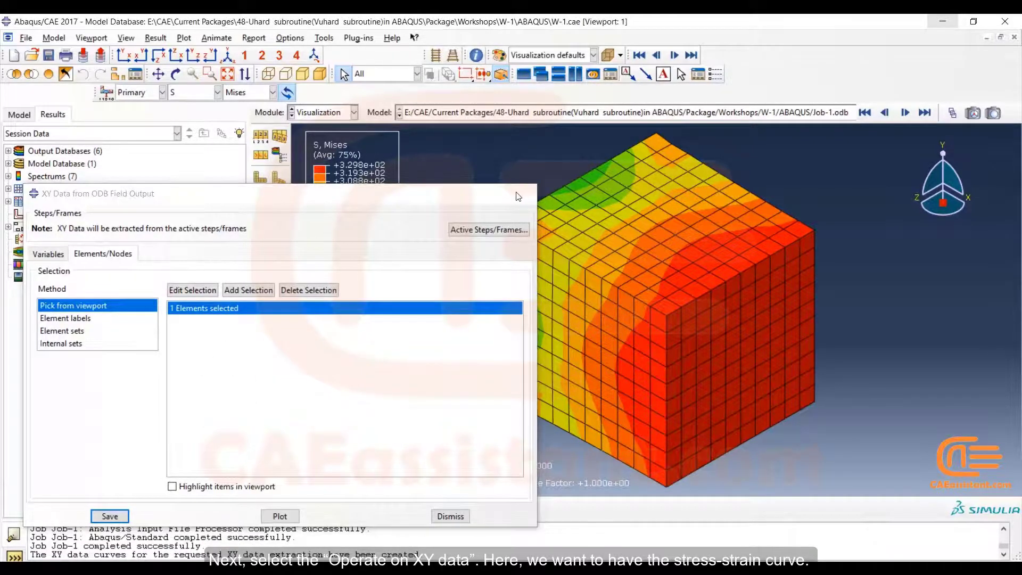
- Create XY data by operating on existing XY data and start the expression with the combine(X,X) operator
{"action": "left_click", "coordinate": [324, 37]}
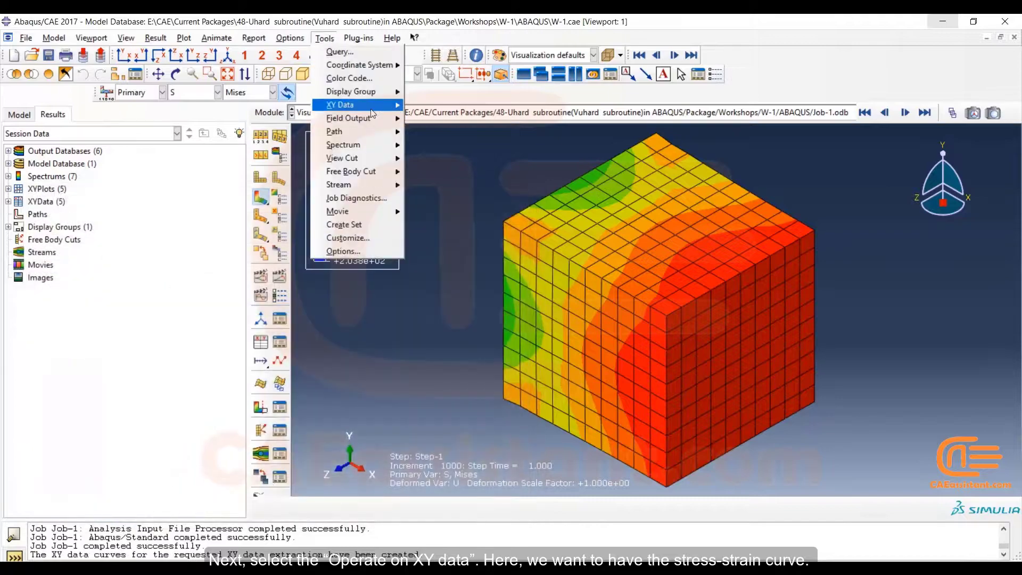
{"action": "mouse_move", "coordinate": [367, 106]}
{"action": "left_click", "coordinate": [434, 117]}
{"action": "left_click", "coordinate": [460, 227]}
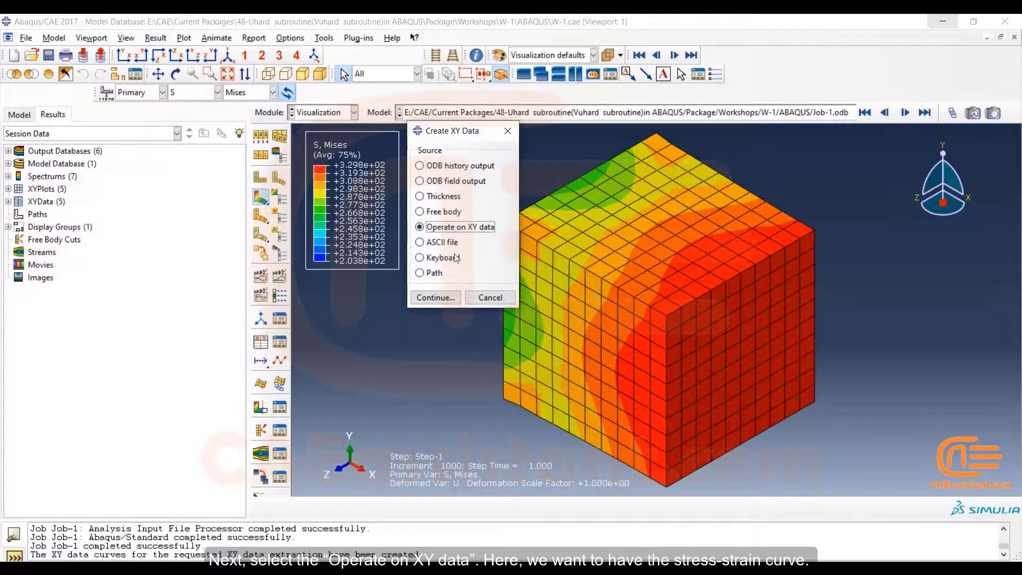
{"action": "left_click", "coordinate": [435, 297]}
{"action": "left_click_drag", "start_coordinate": [399, 133], "coordinate": [309, 138]}
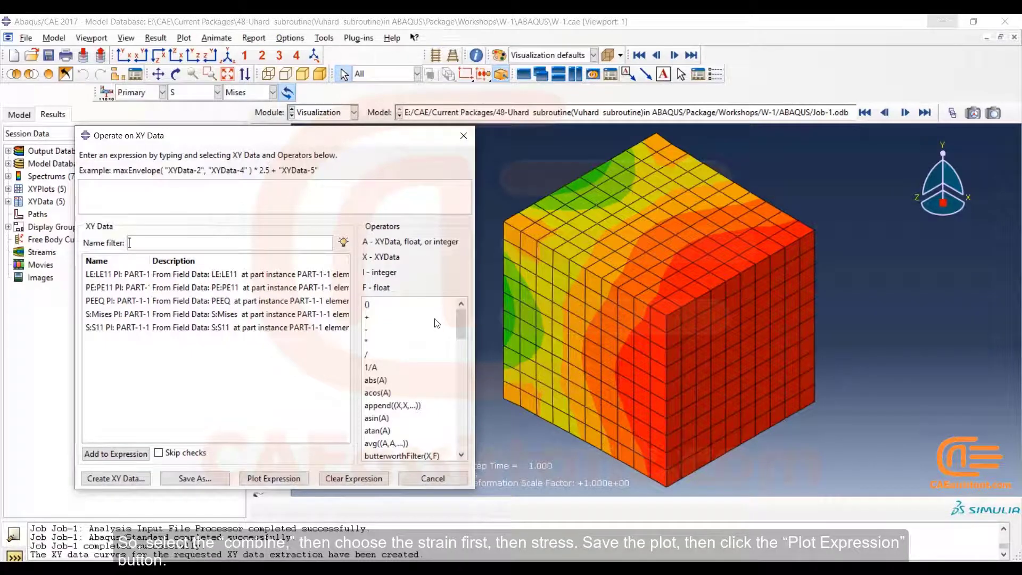
{"action": "left_click_drag", "start_coordinate": [461, 326], "coordinate": [463, 348]}
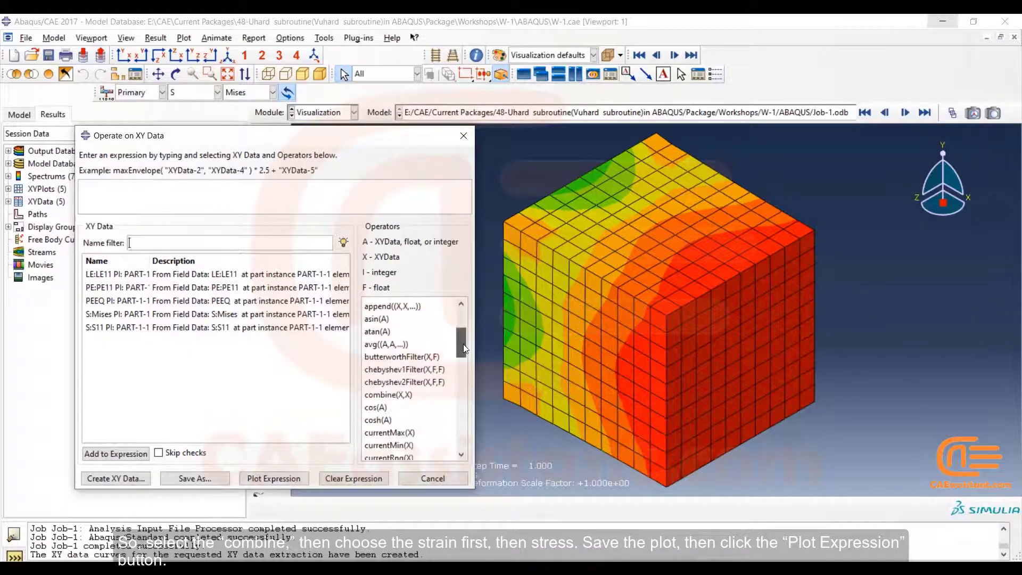
{"action": "left_click", "coordinate": [391, 391]}
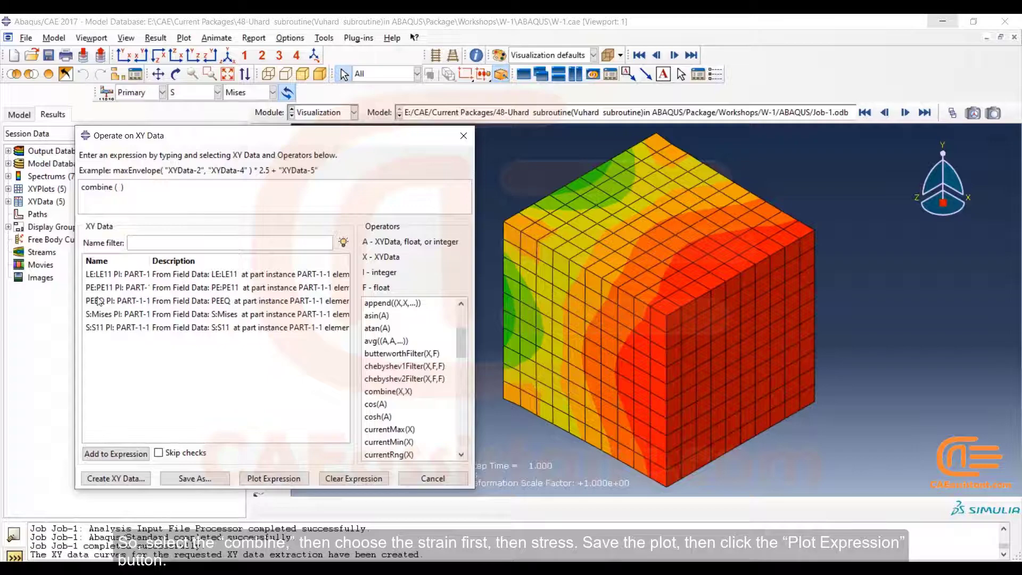
{"action": "left_click", "coordinate": [114, 314]}
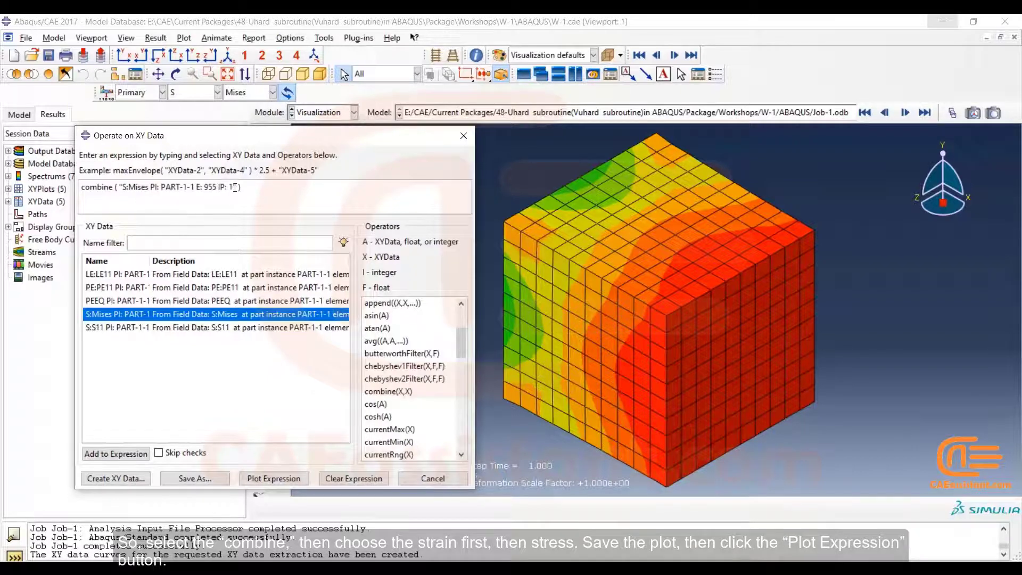
{"action": "left_click_drag", "start_coordinate": [235, 187], "coordinate": [123, 184]}
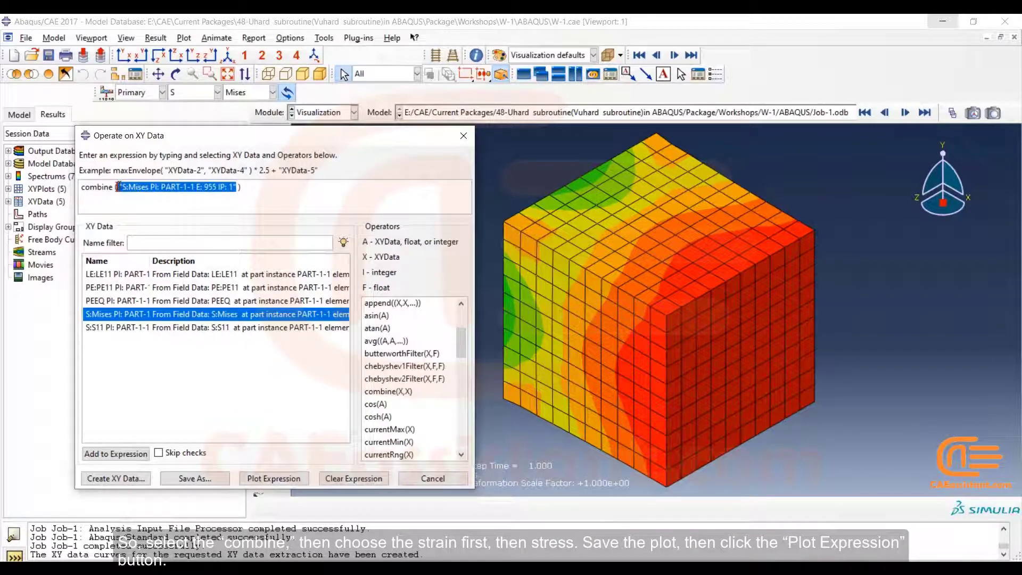
{"action": "key", "text": "Delete"}
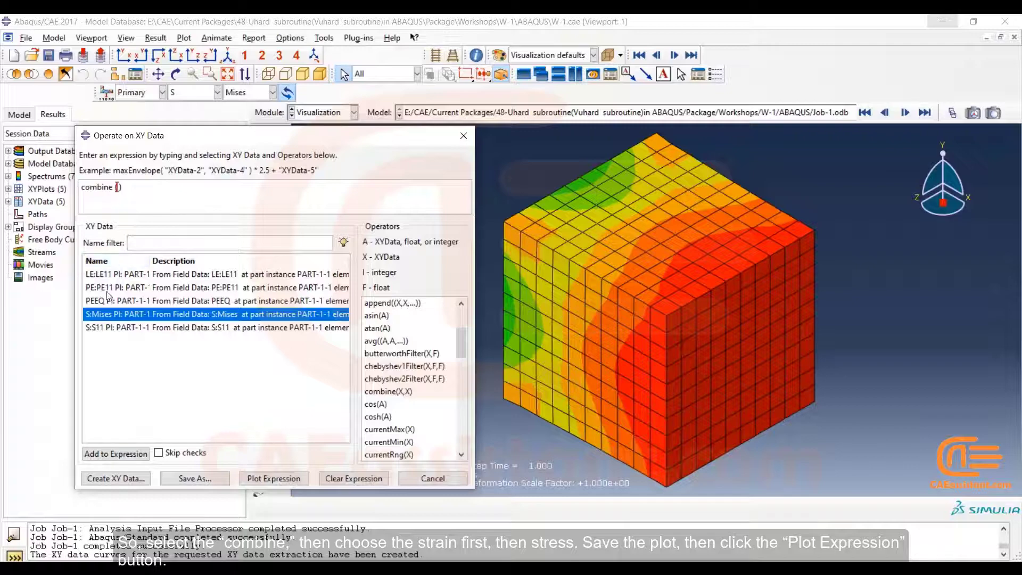
- Combine the LE11 strain with the Mises stress of the picked element and save the data as "Stress-Strain"
{"action": "left_click", "coordinate": [108, 276]}
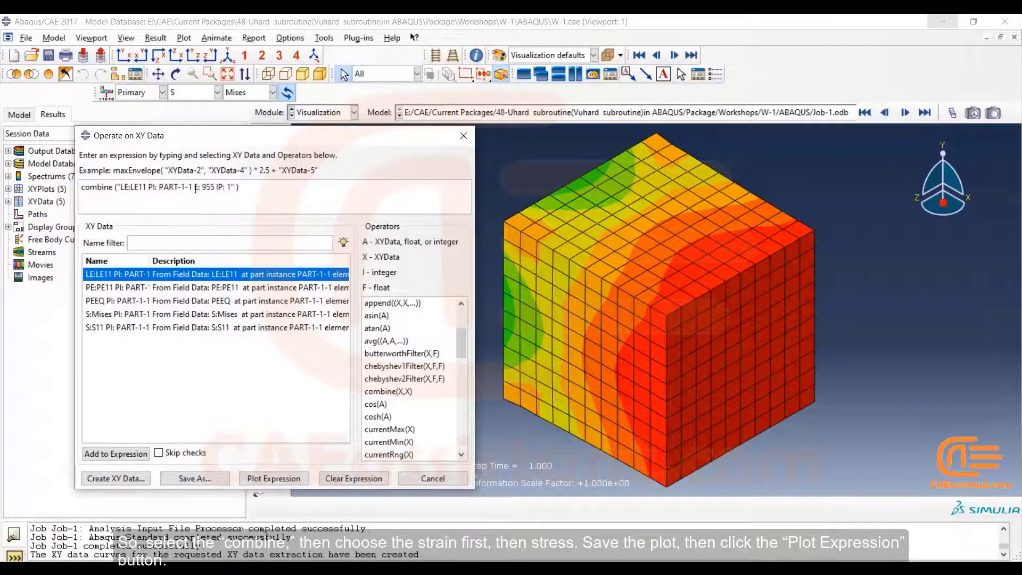
{"action": "left_click", "coordinate": [124, 314]}
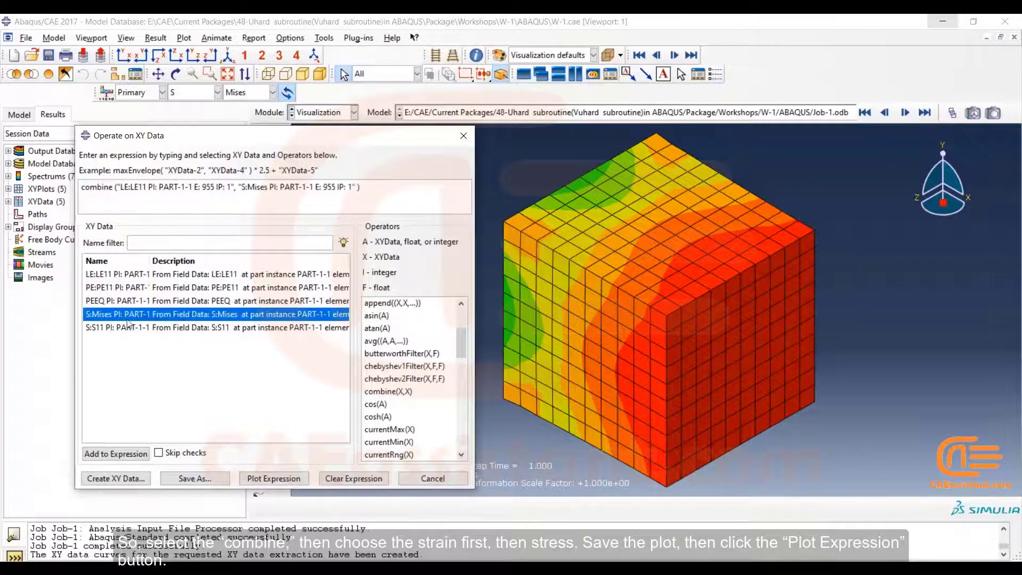
{"action": "left_click", "coordinate": [215, 477]}
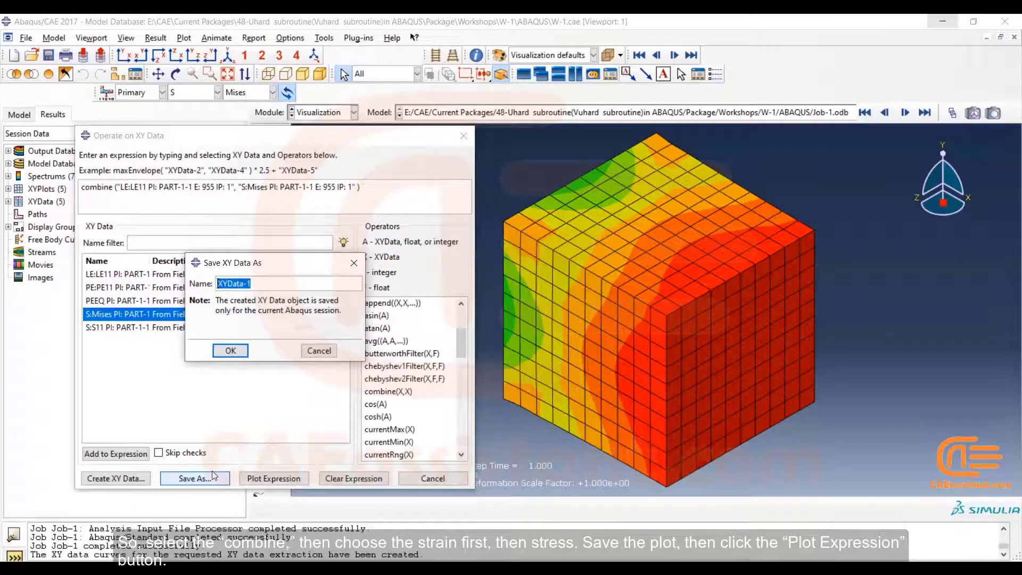
{"action": "type", "text": "Stress-Strain"}
{"action": "key", "text": "Return"}
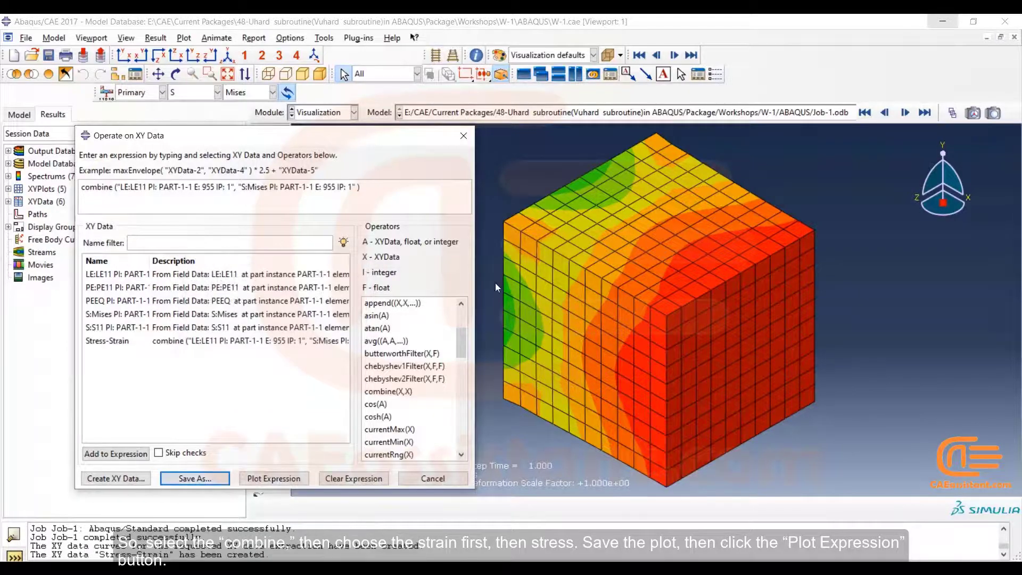
- Plot the combined LE11 and Mises expression and move the dialog aside to view the stress-strain curve
{"action": "left_click", "coordinate": [248, 341]}
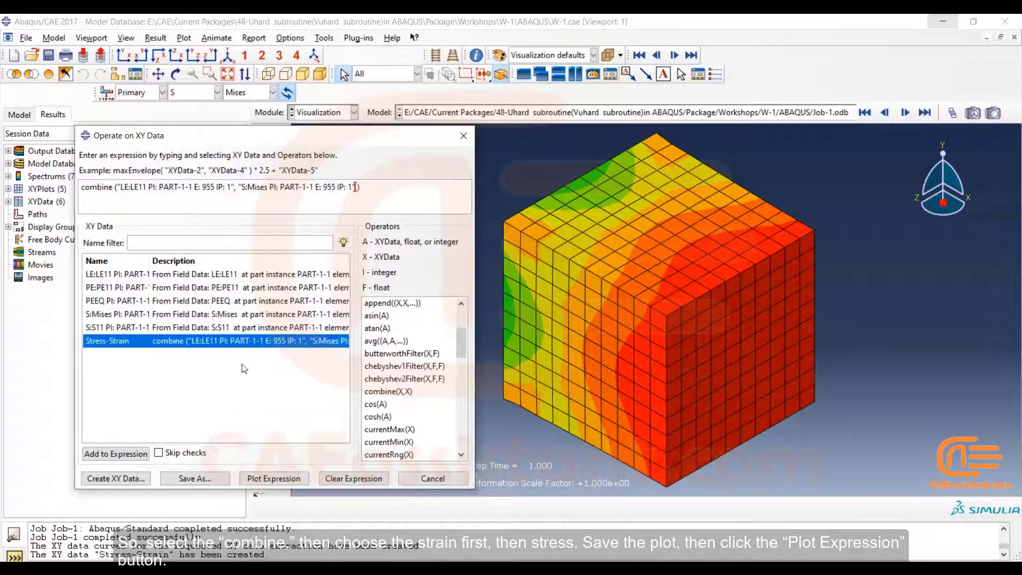
{"action": "left_click", "coordinate": [273, 479]}
{"action": "left_click_drag", "start_coordinate": [391, 140], "coordinate": [375, 528]}
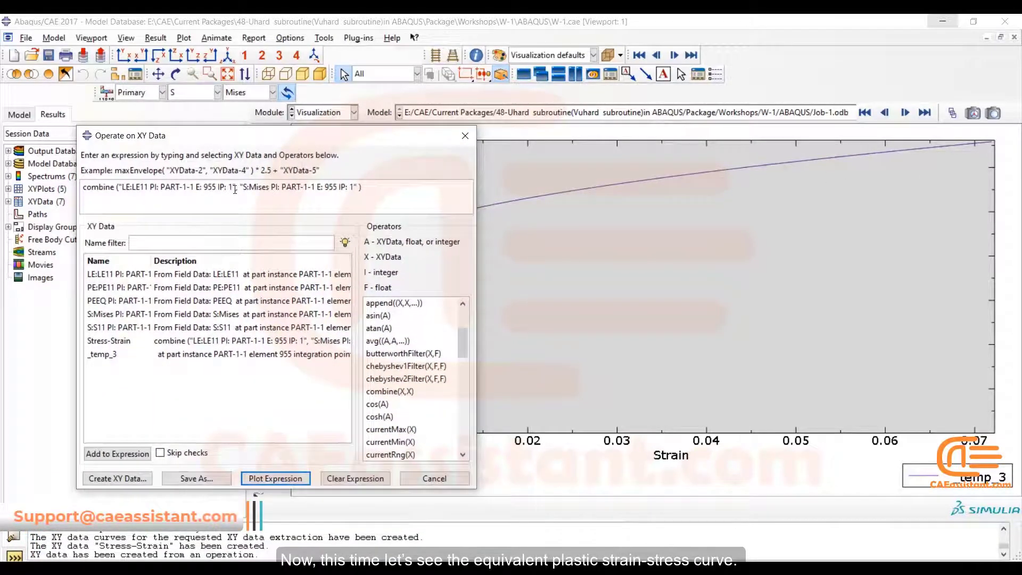
- Replace the LE11 data in the combine expression with the PEEQ data, keeping Mises stress as the second argument
{"action": "left_click_drag", "start_coordinate": [238, 187], "coordinate": [121, 189]}
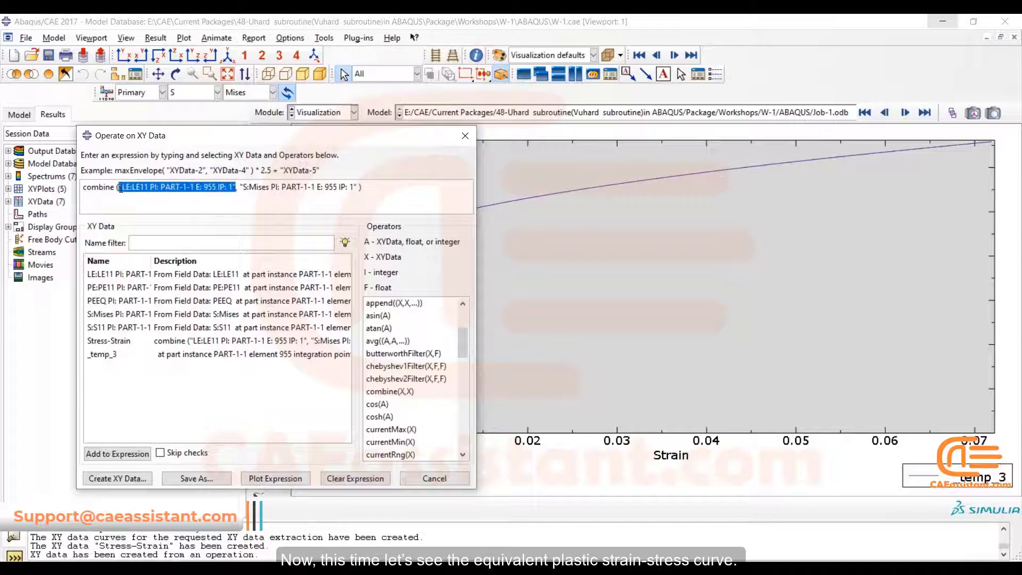
{"action": "key", "text": "Delete"}
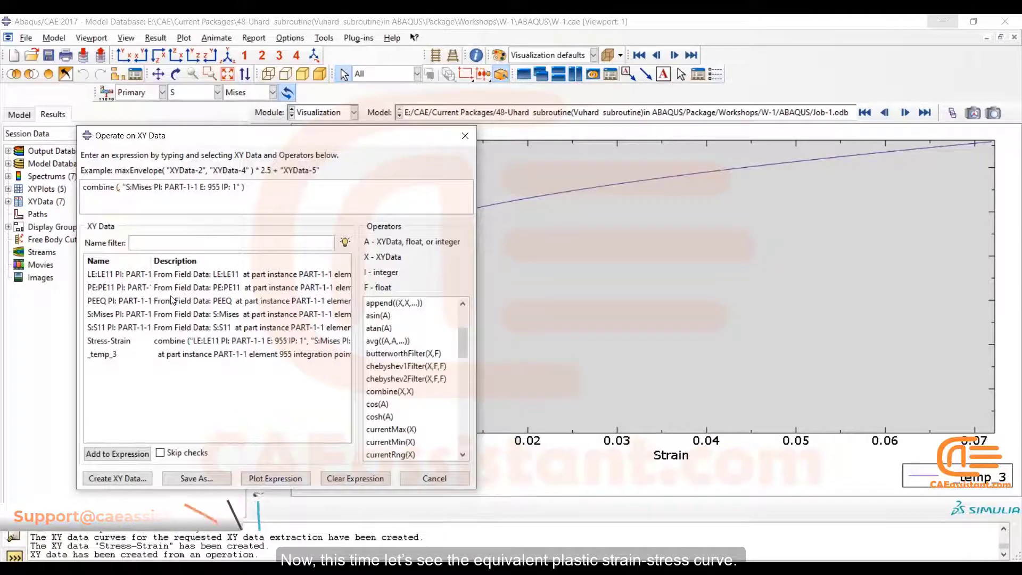
{"action": "double_click", "coordinate": [168, 302]}
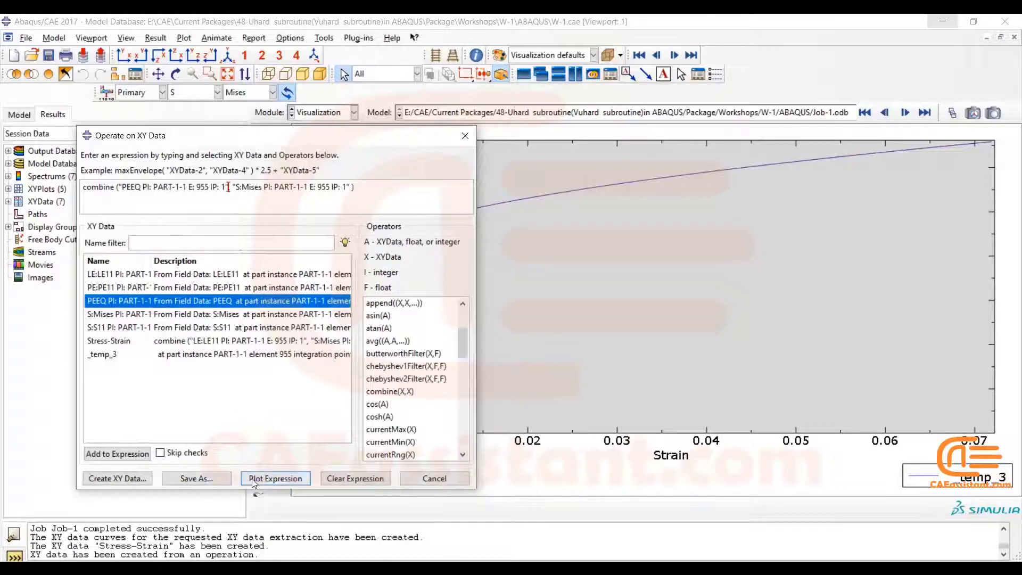
- Save the combined PEEQ and Mises stress expression as XY data named "Stress-PE"
{"action": "left_click", "coordinate": [216, 478]}
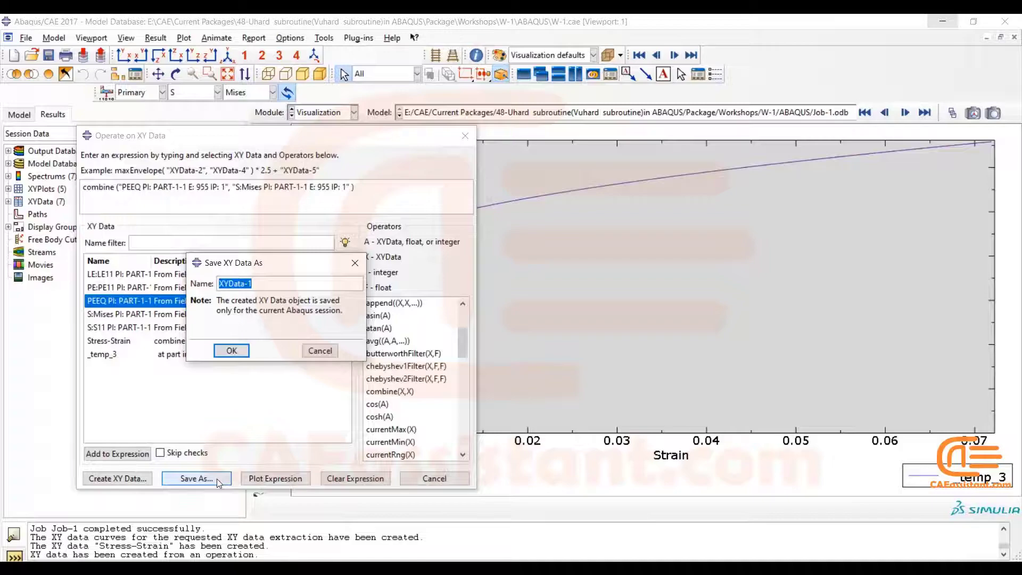
{"action": "type", "text": "Stress-PE"}
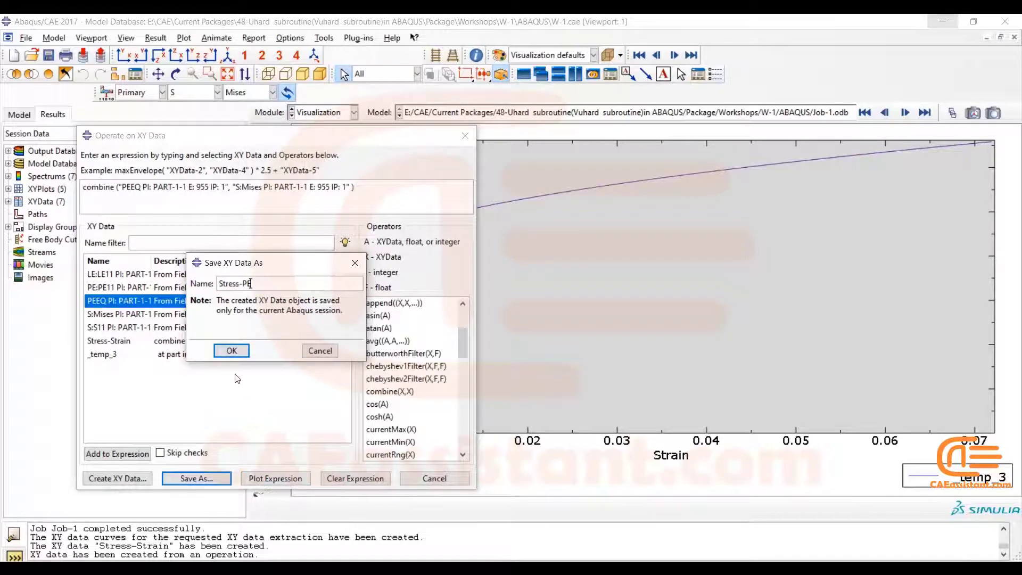
{"action": "left_click", "coordinate": [232, 351]}
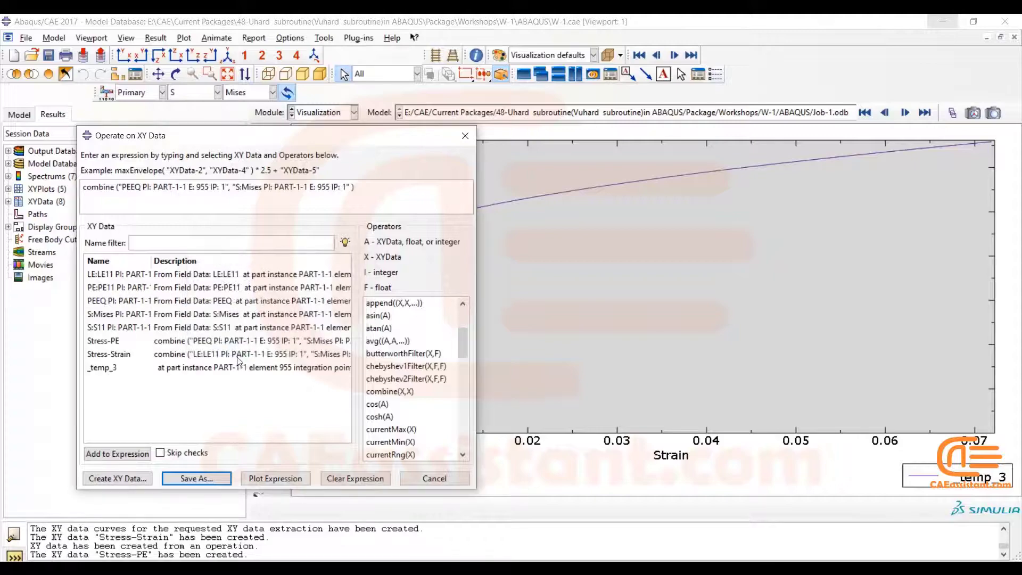
- Plot the combined PEEQ and Mises expression and move the dialog clear of the stress versus equivalent plastic strain curve
{"action": "left_click", "coordinate": [228, 340]}
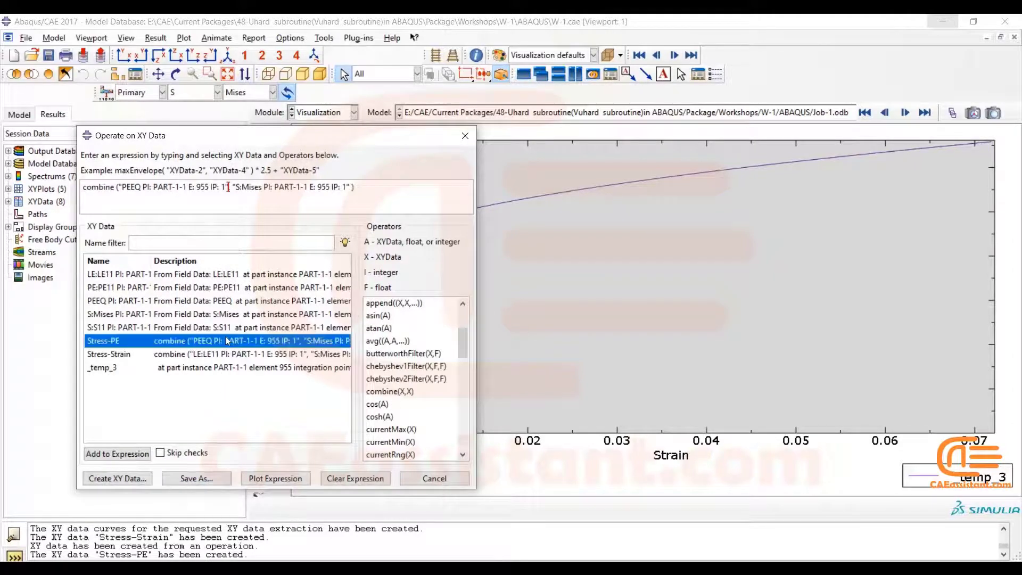
{"action": "left_click", "coordinate": [268, 477]}
{"action": "left_click_drag", "start_coordinate": [338, 139], "coordinate": [489, 528]}
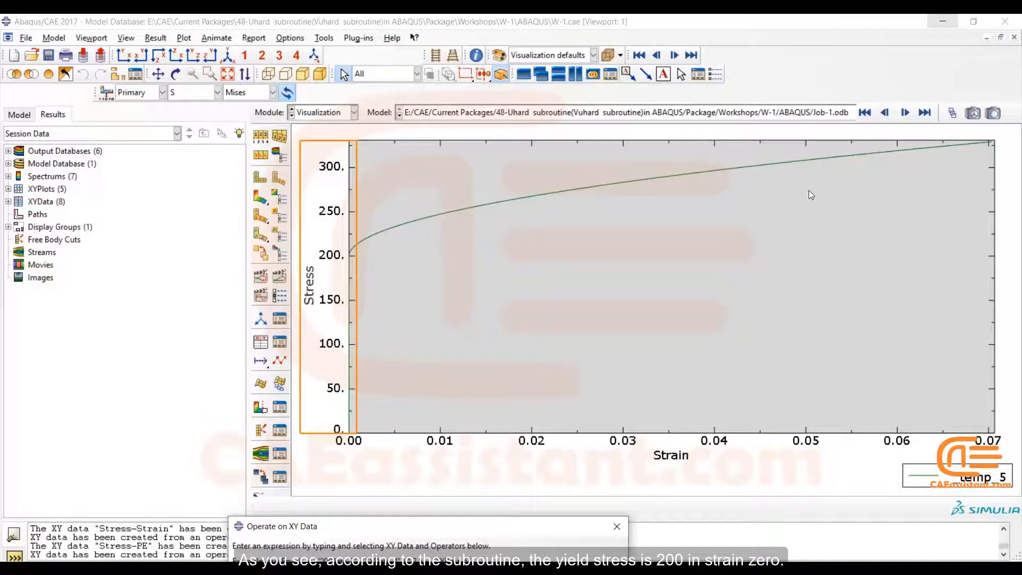
- Replace both arguments of the combine expression with the PE11 plastic strain and S11 stress data, and plot it
{"action": "left_click_drag", "start_coordinate": [427, 528], "coordinate": [360, 114]}
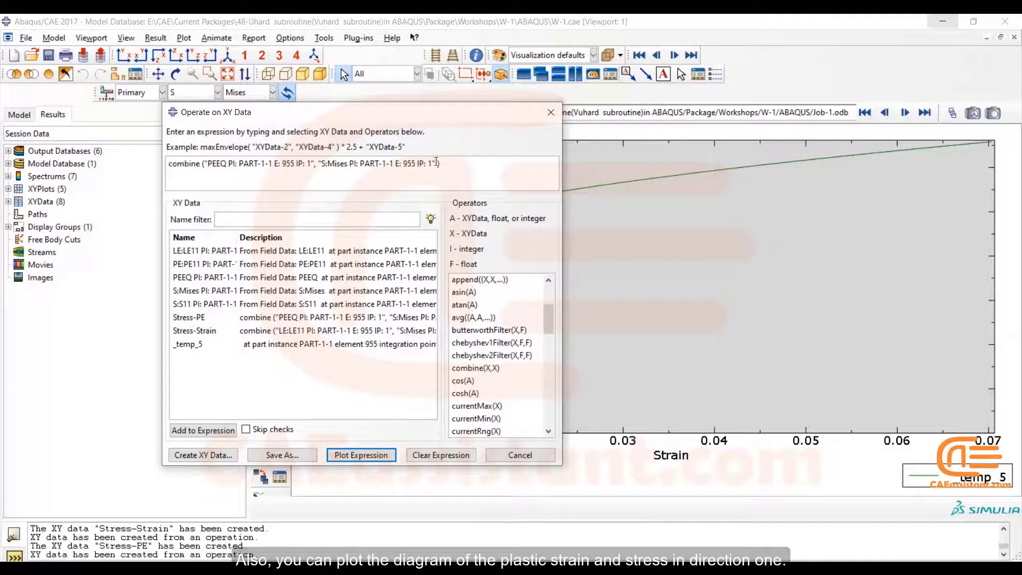
{"action": "left_click_drag", "start_coordinate": [435, 164], "coordinate": [208, 164]}
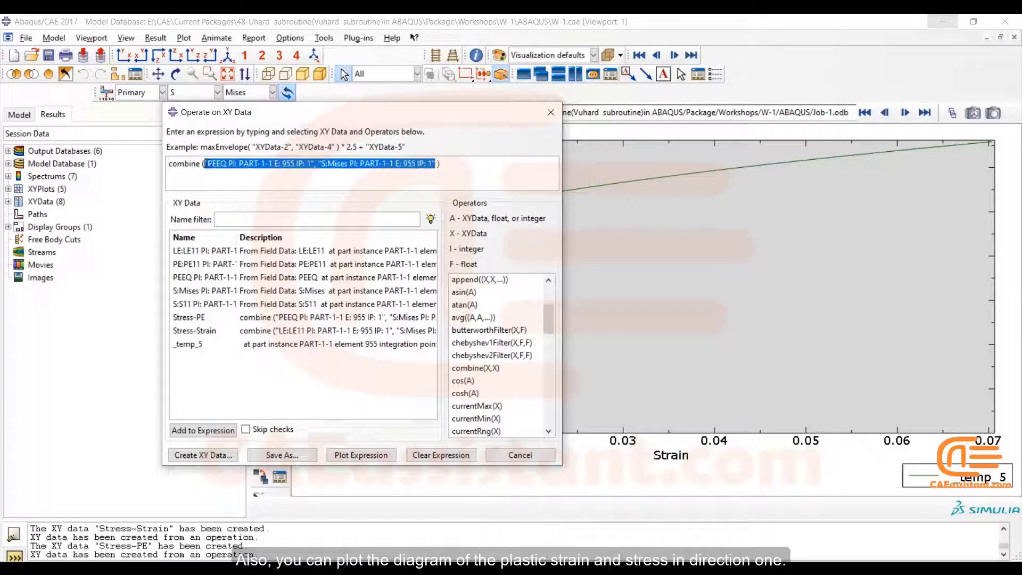
{"action": "key", "text": "BackSpace"}
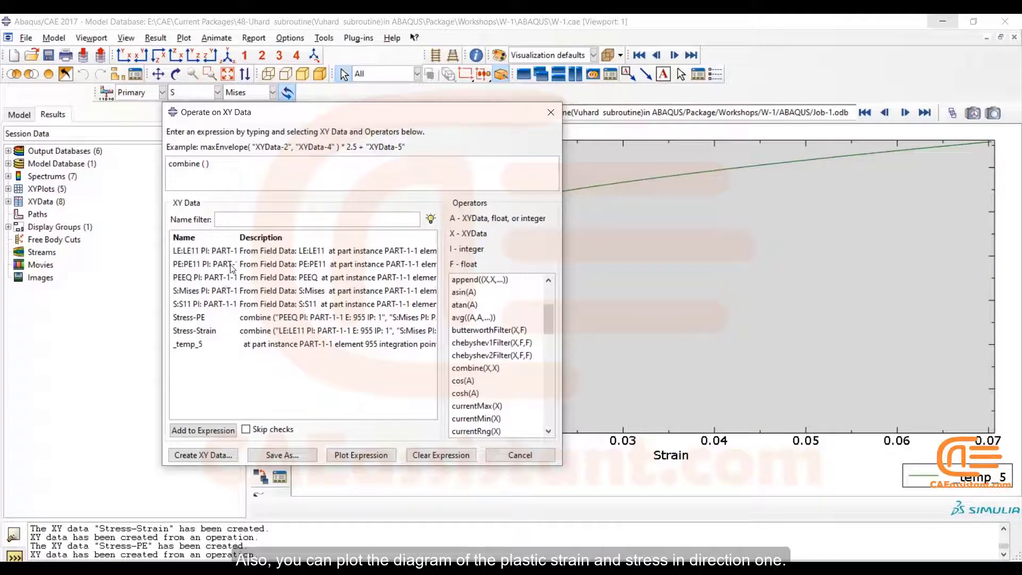
{"action": "left_click", "coordinate": [232, 265]}
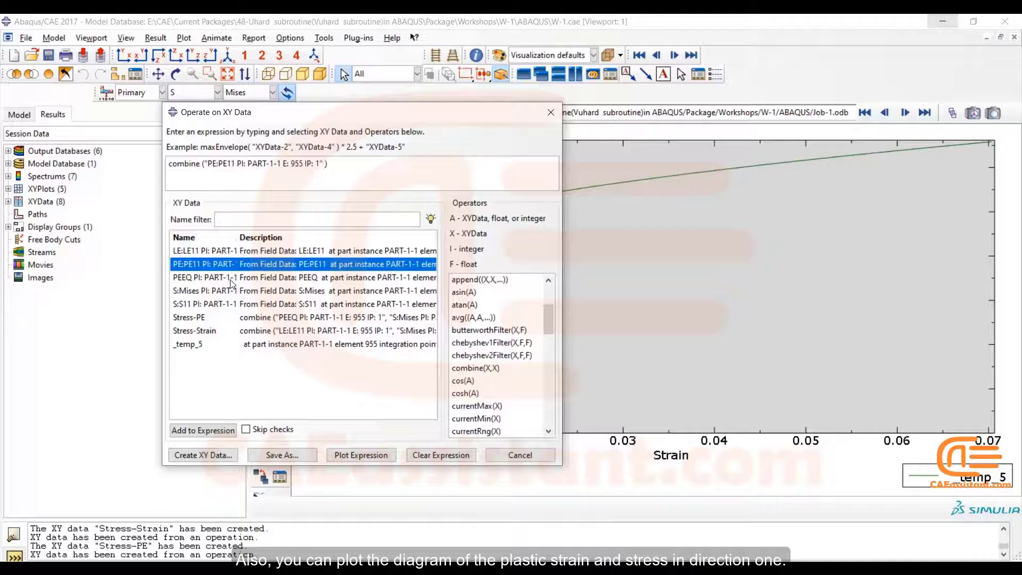
{"action": "left_click", "coordinate": [232, 304]}
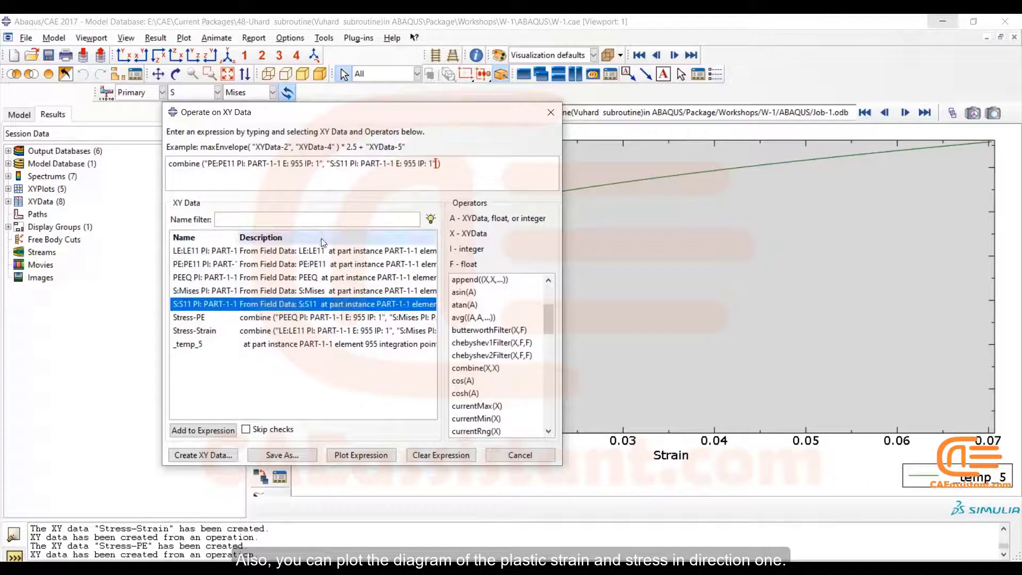
{"action": "left_click", "coordinate": [336, 452]}
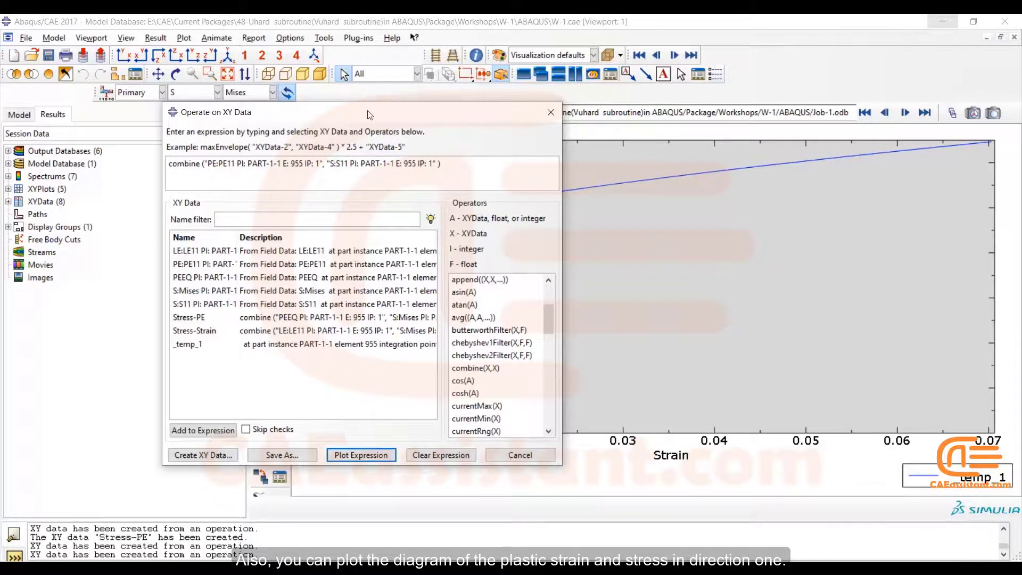